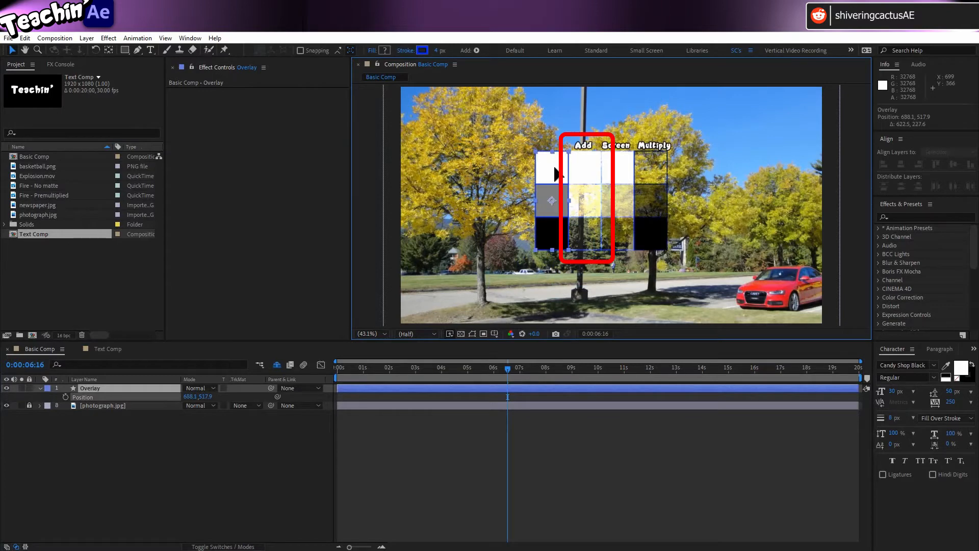
Step: Move the Overlay swatches across different parts of the photo, finishing in its upper-left corner at about 70, 232
left_click_drag(555, 173, 464, 182)
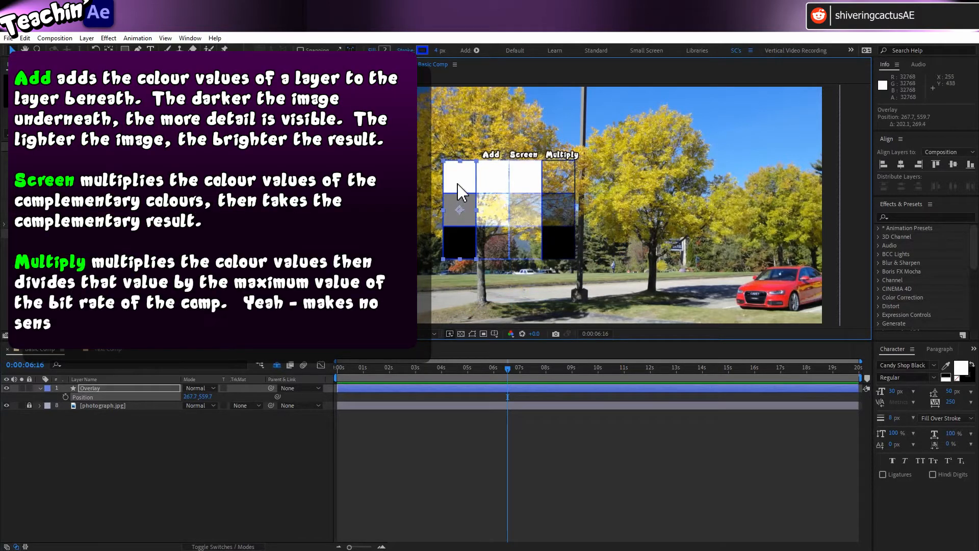
left_click_drag(457, 182, 669, 247)
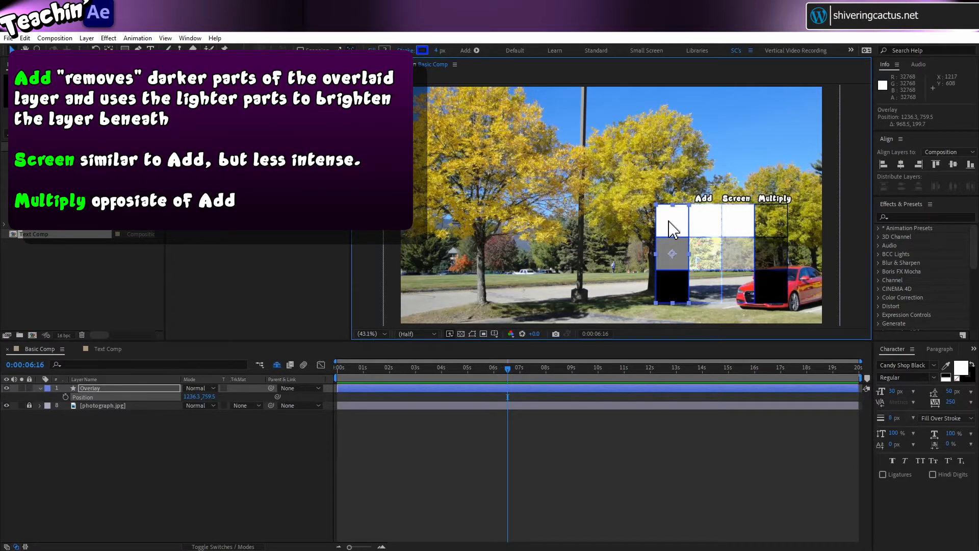
left_click_drag(667, 219, 640, 174)
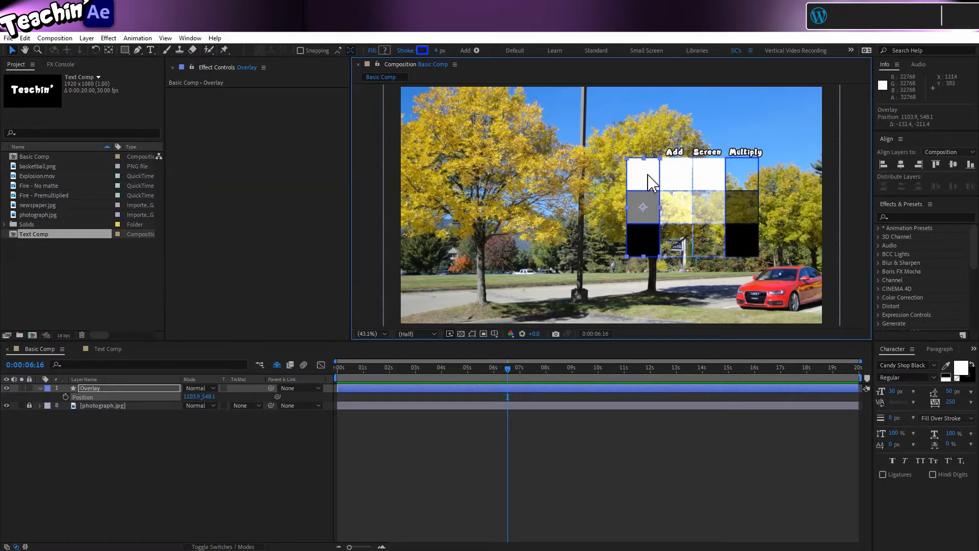
left_click_drag(648, 184, 421, 125)
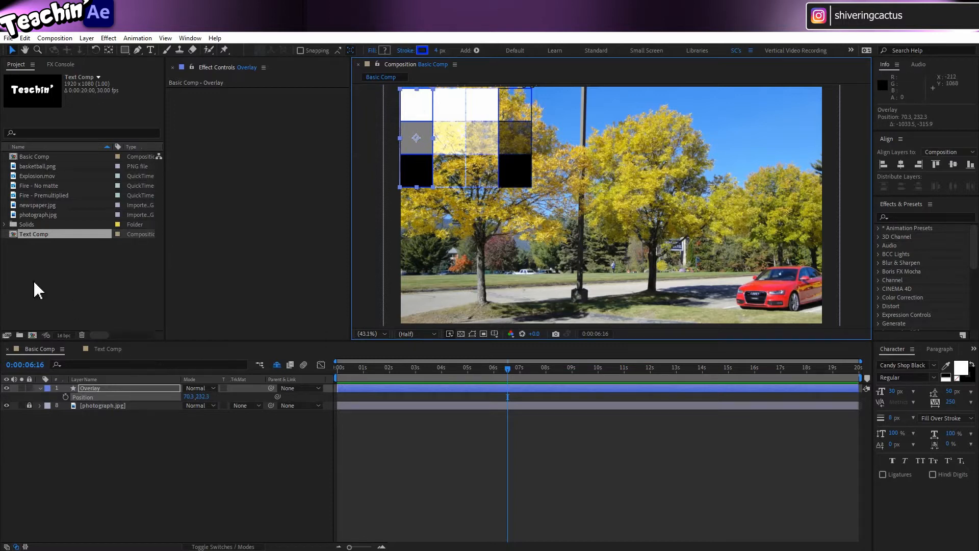
Step: Add the Fire - Premultiplied clip over the photo and place its flames on the ground at about 754, 787, judging at 0:00:10:29
left_click(41, 195)
left_click_drag(41, 192, 618, 239)
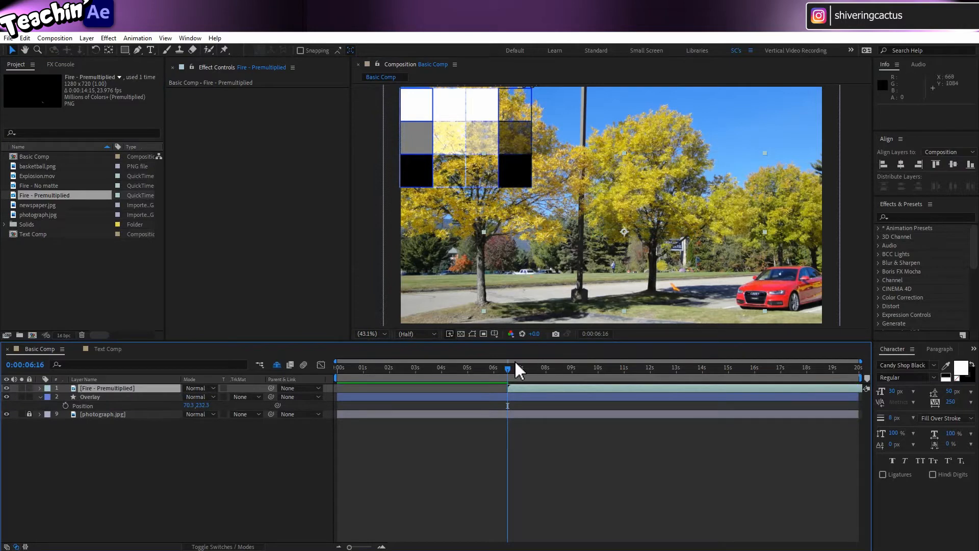
left_click_drag(512, 368, 624, 378)
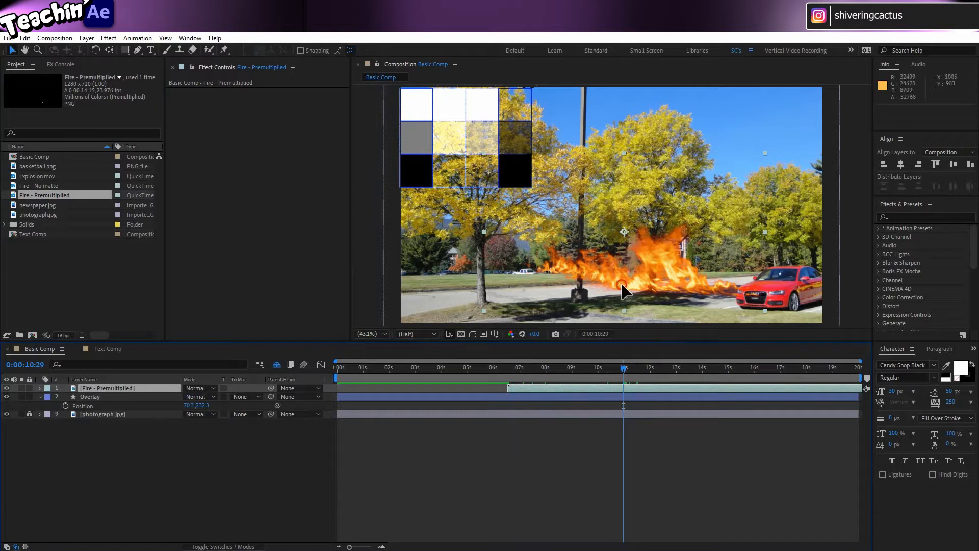
left_click_drag(620, 294, 564, 313)
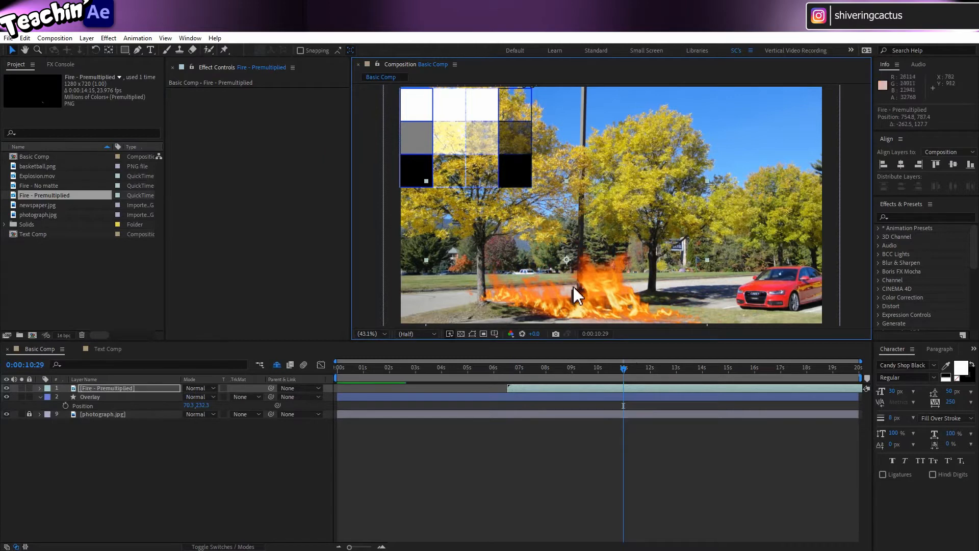
Step: Inspect the fire composite at lower and higher magnifications around 0:00:10:28, finishing with the view at Fit up to 100%
key("period")
key("comma")
key("comma")
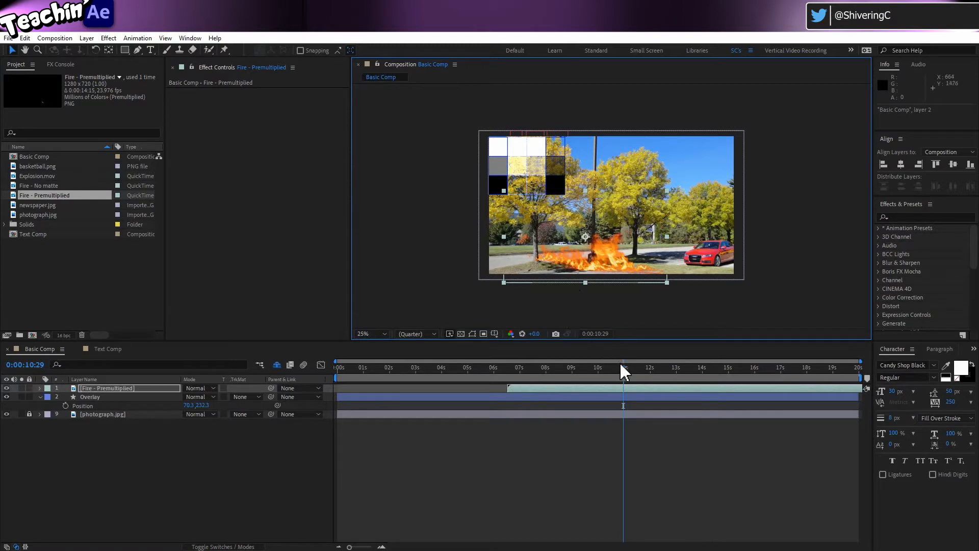
mouse_move(623, 368)
left_mouse_down()
mouse_move(706, 383)
mouse_move(623, 371)
left_mouse_up()
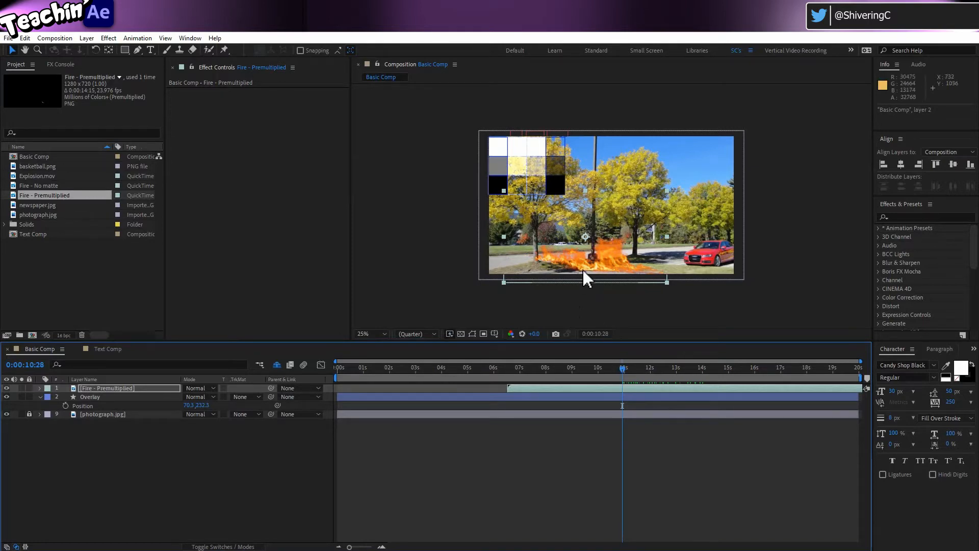
scroll(586, 262, "up", 2)
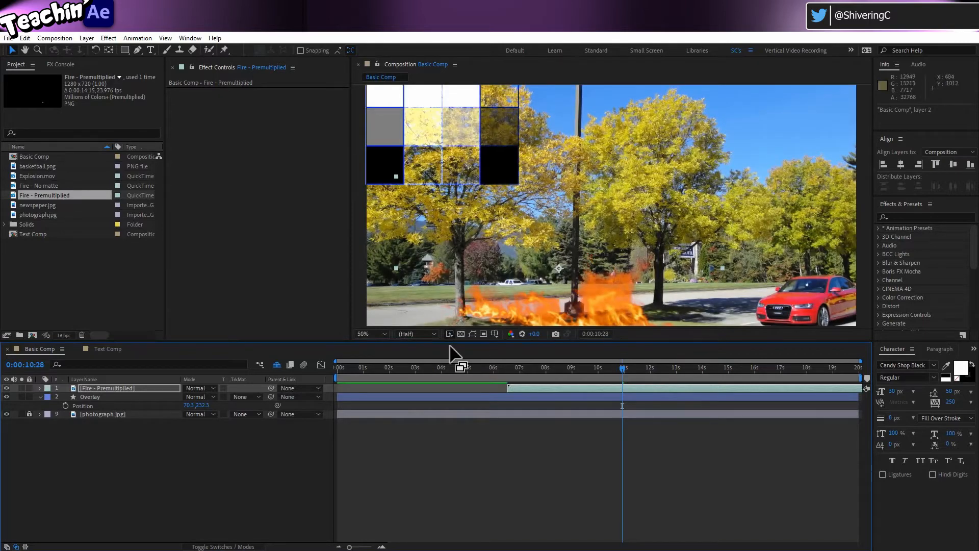
left_click(367, 335)
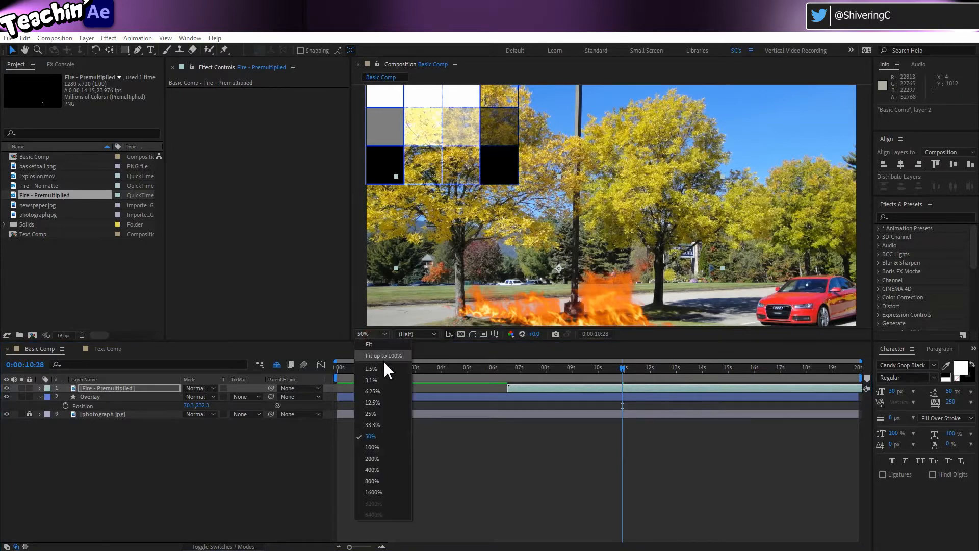
left_click(383, 356)
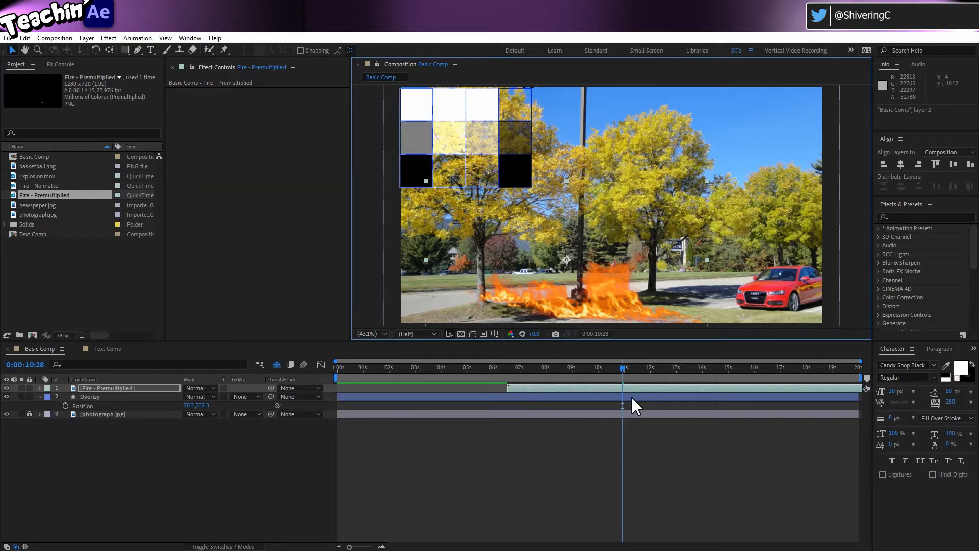
Step: Hide the Fire - Premultiplied layer and add the Fire - No matte clip from the start of the timeline, with the current time at 0:00:04:16
left_click(7, 388)
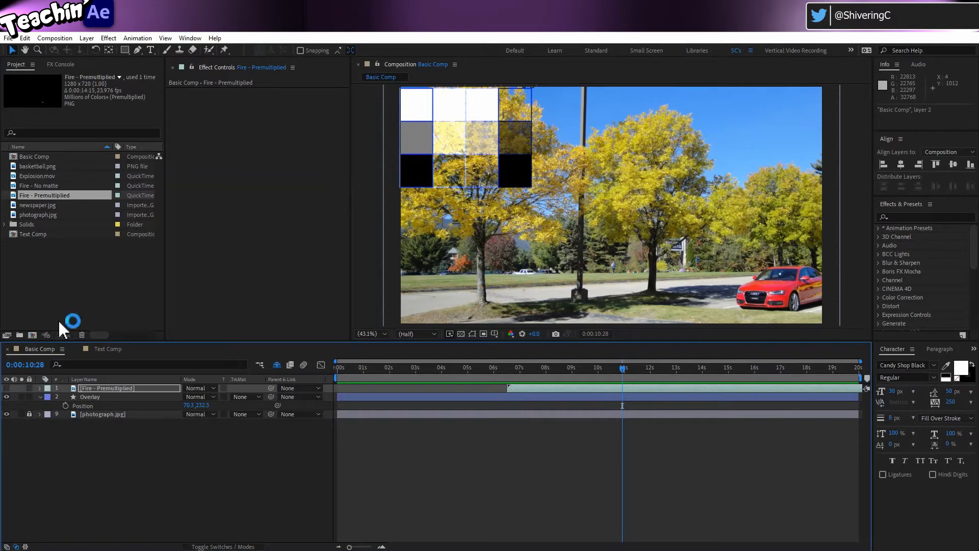
left_click_drag(59, 187, 586, 237)
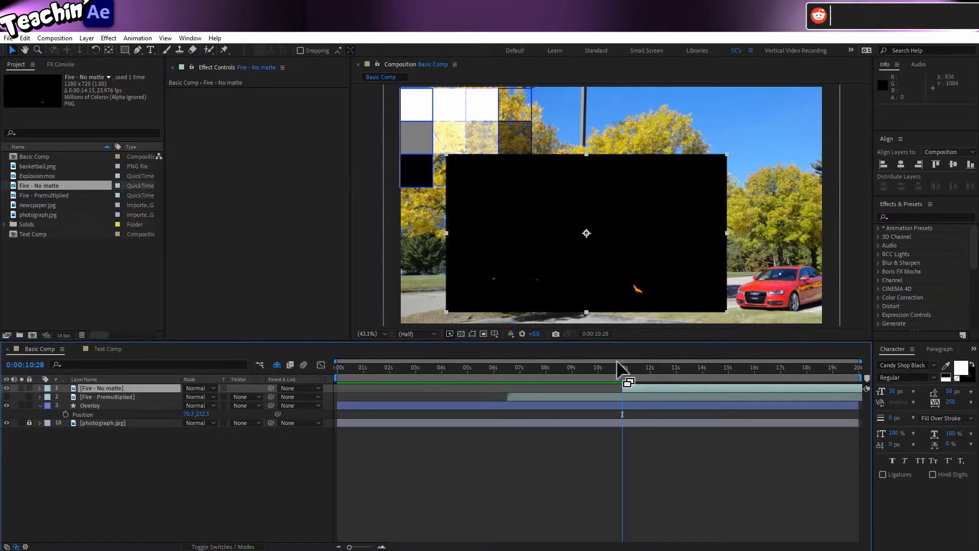
left_click_drag(642, 386, 355, 387)
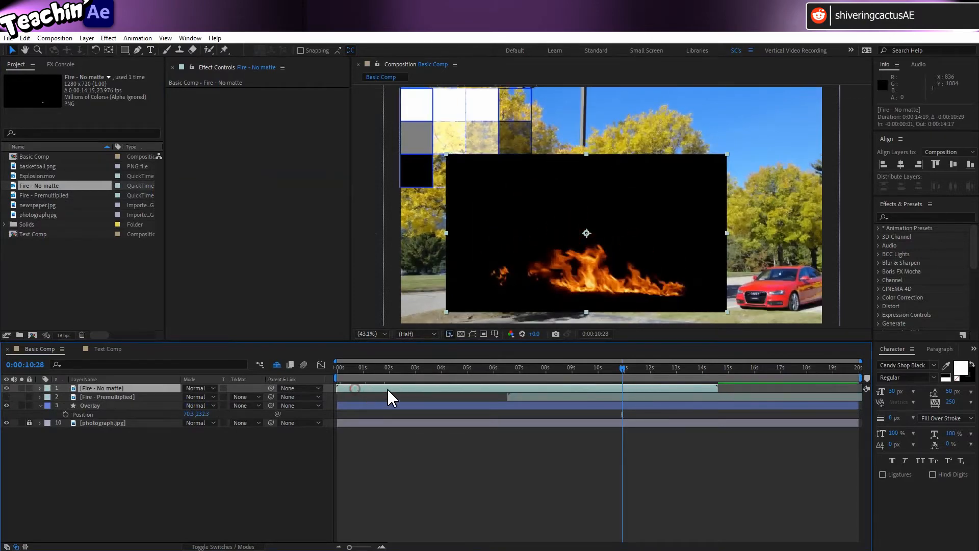
left_click_drag(624, 368, 446, 367)
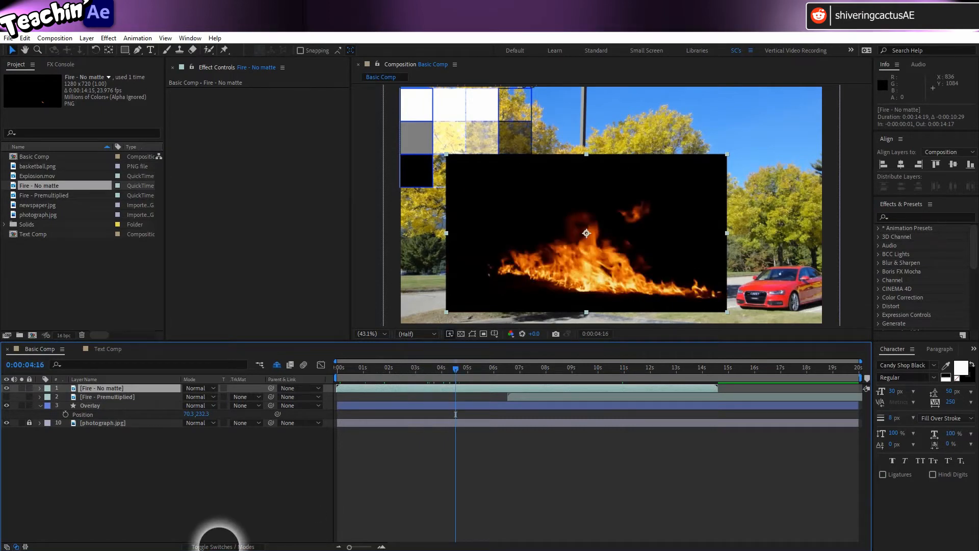
Step: Compare the timeline's layer switches with its blending mode columns, finishing with the modes shown
left_click(228, 546)
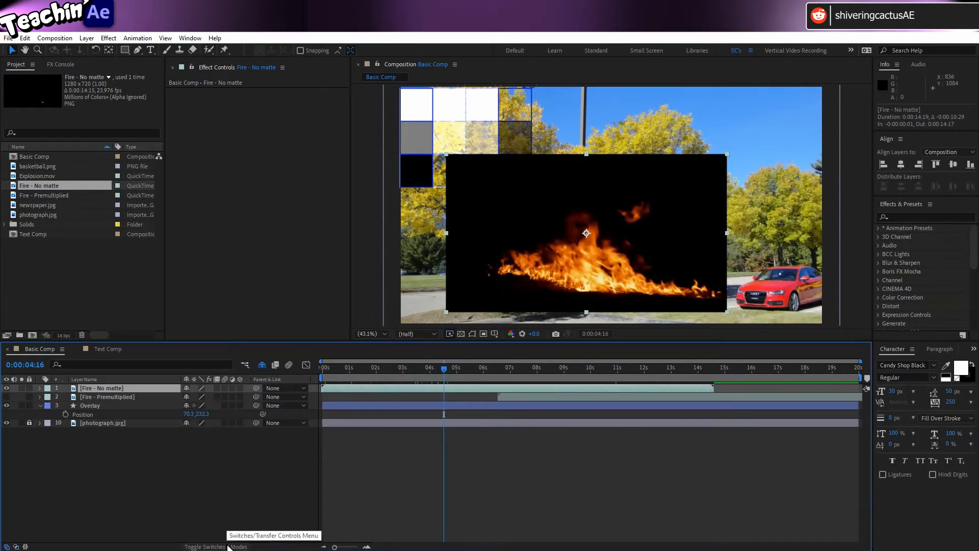
left_click(228, 546)
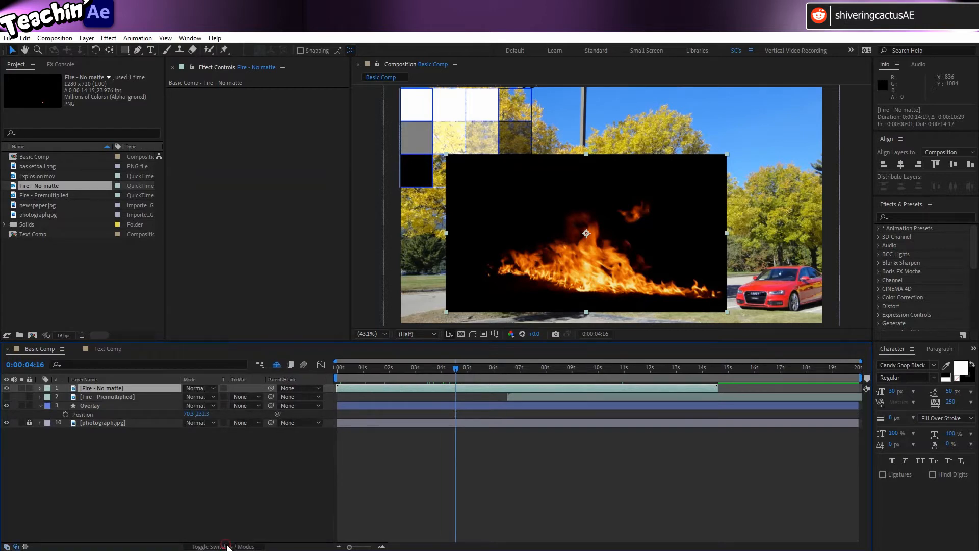
left_click(228, 546)
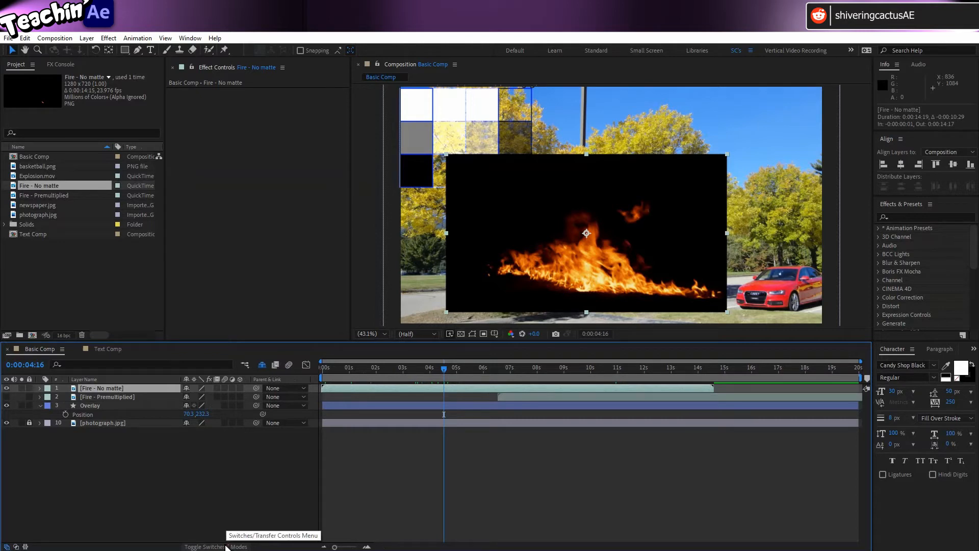
left_click(226, 546)
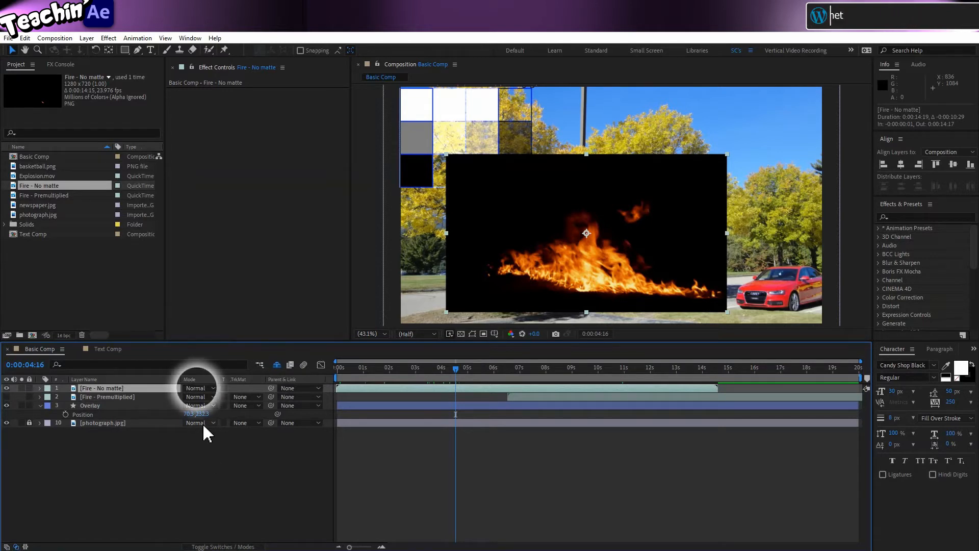
Step: Set the Fire - No matte layer's blending mode to Add and lower its flames to about 845, 773
left_click(213, 390)
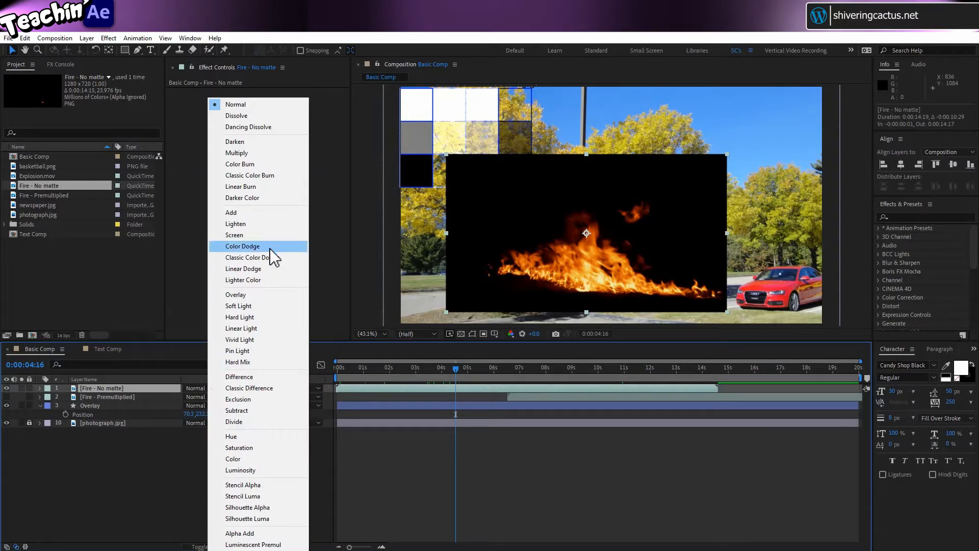
left_click(265, 212)
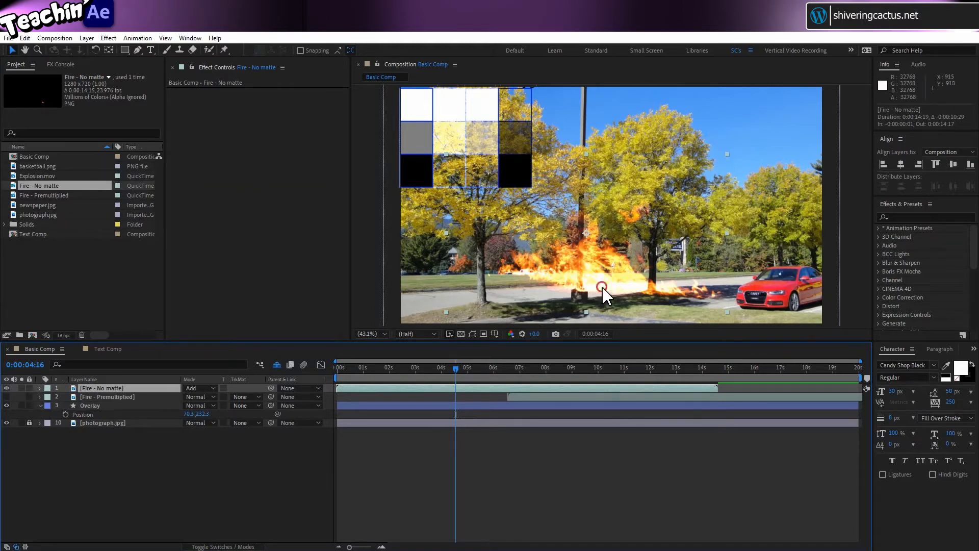
mouse_move(603, 295)
left_mouse_down()
mouse_move(606, 307)
mouse_move(625, 304)
mouse_move(630, 267)
mouse_move(598, 319)
mouse_move(568, 309)
mouse_move(581, 319)
mouse_move(606, 309)
left_mouse_up()
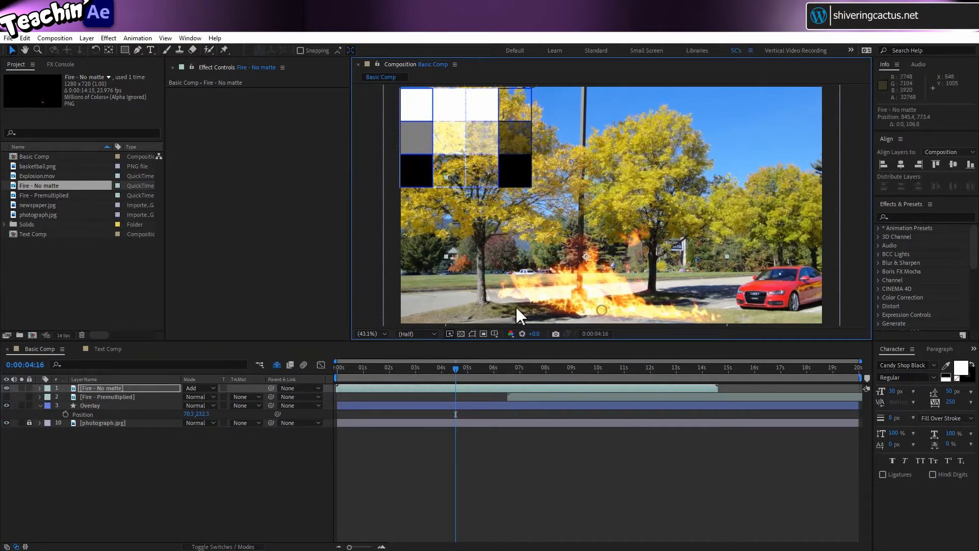
Step: Change the Fire - No matte layer's blending mode to Screen
left_click(196, 389)
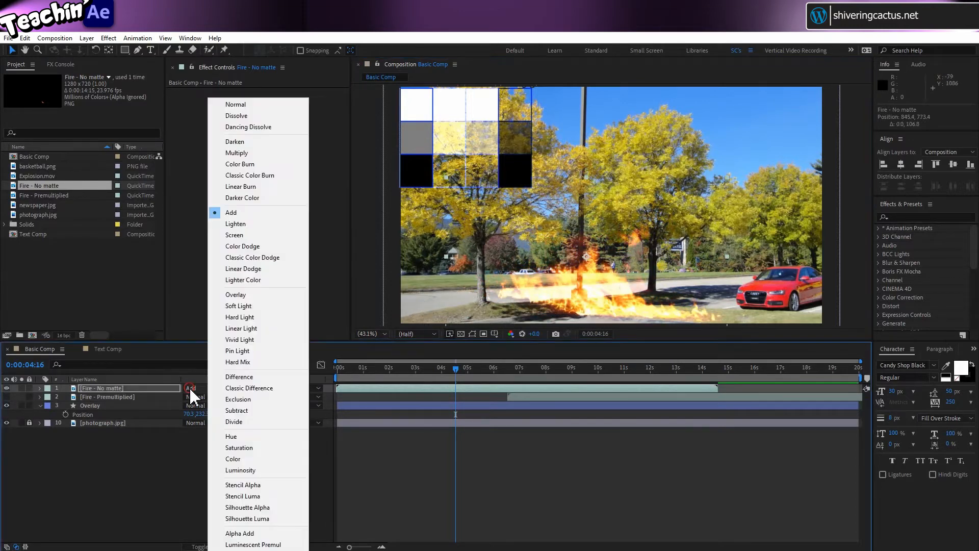
left_click(261, 235)
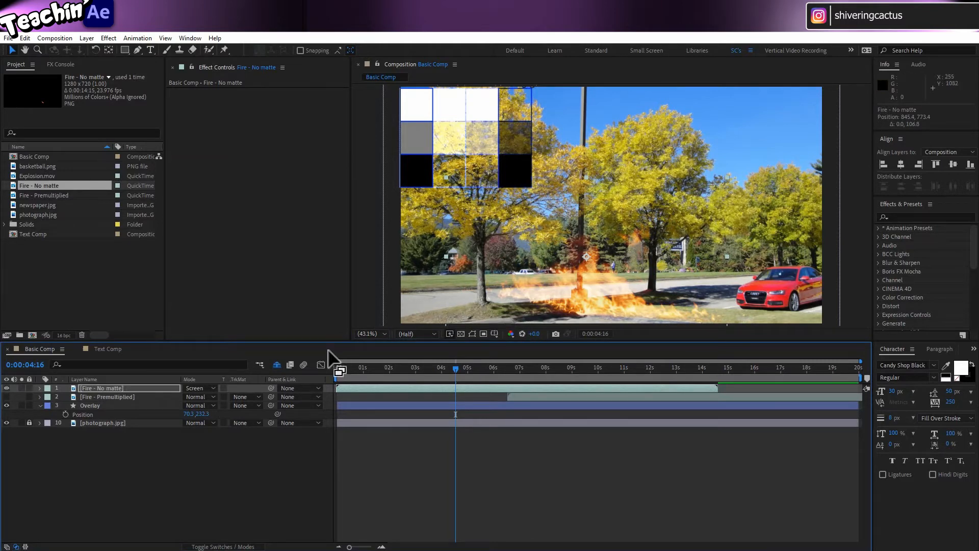
left_click(202, 388)
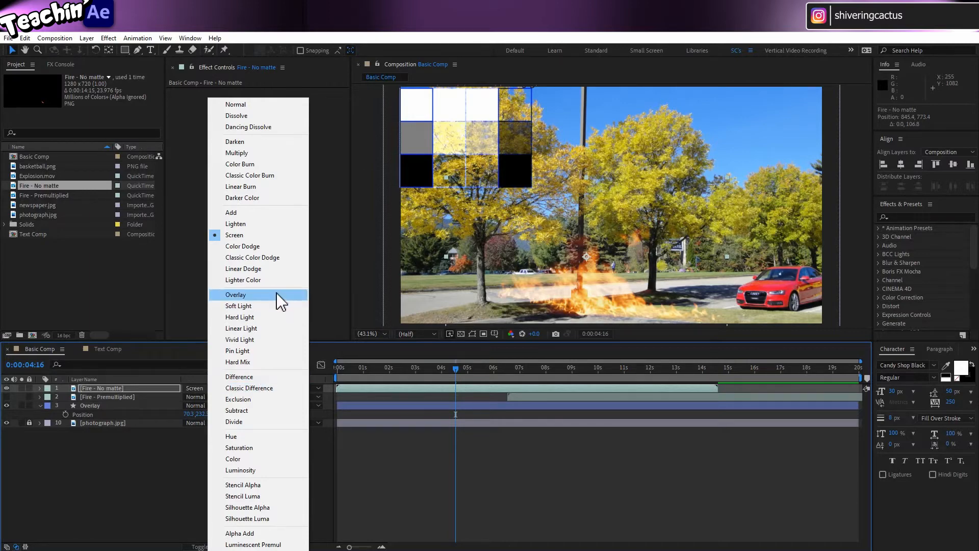
left_click(90, 279)
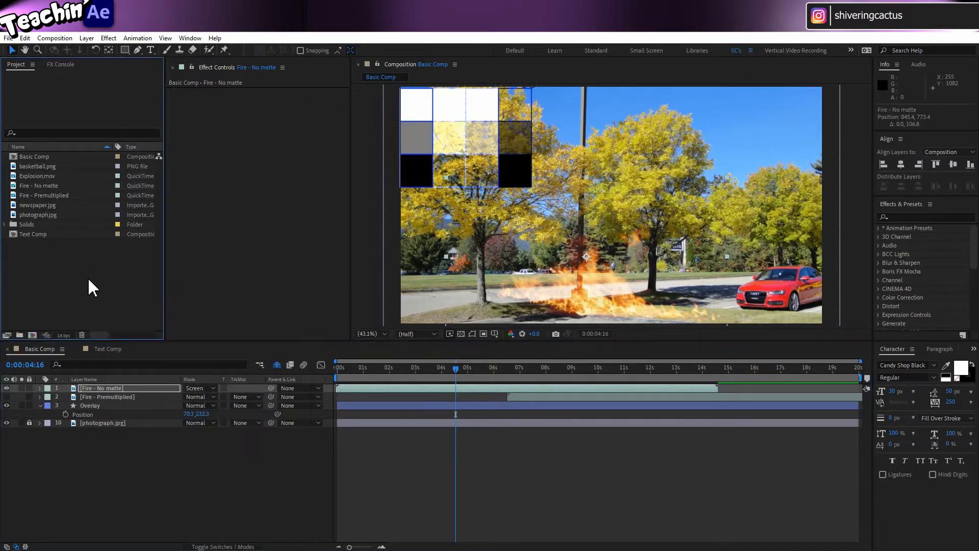
Step: Add the Explosion.mov clip over the photo's right-hand trees and shift it earlier to start at about 0:00:02:01
left_click_drag(57, 172, 644, 181)
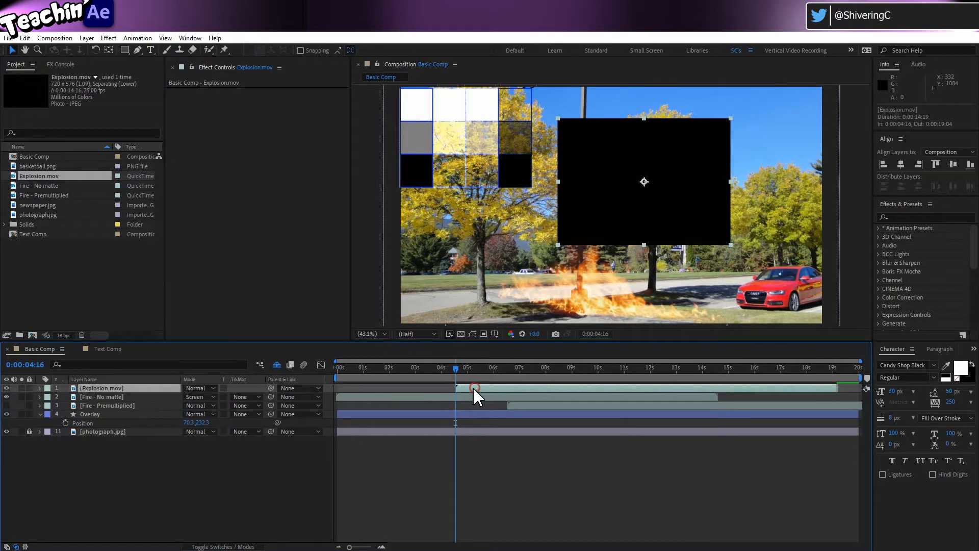
left_click_drag(473, 386, 410, 387)
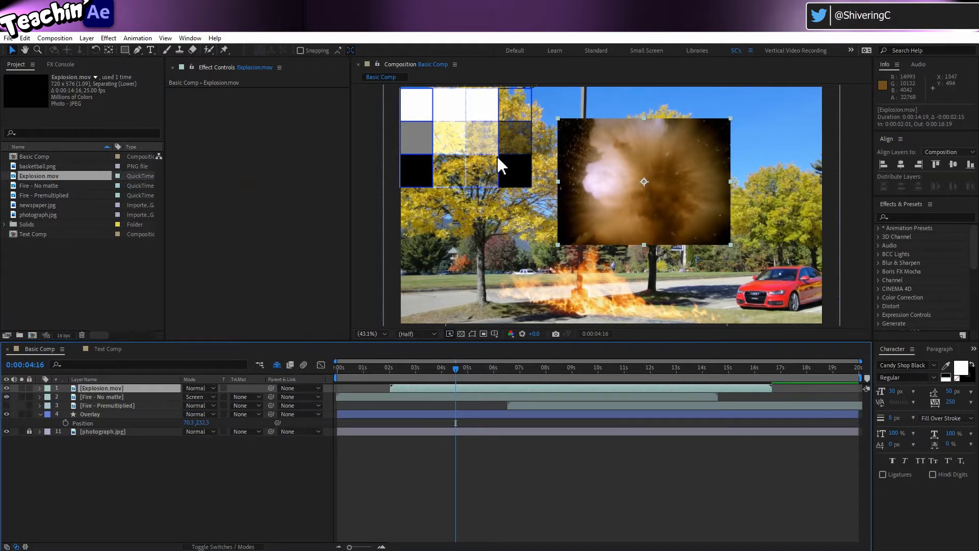
Step: Try the Extract keying effect on Explosion.mov with Black Point 43 and Black Softness 20, and delete the effect
left_click(109, 39)
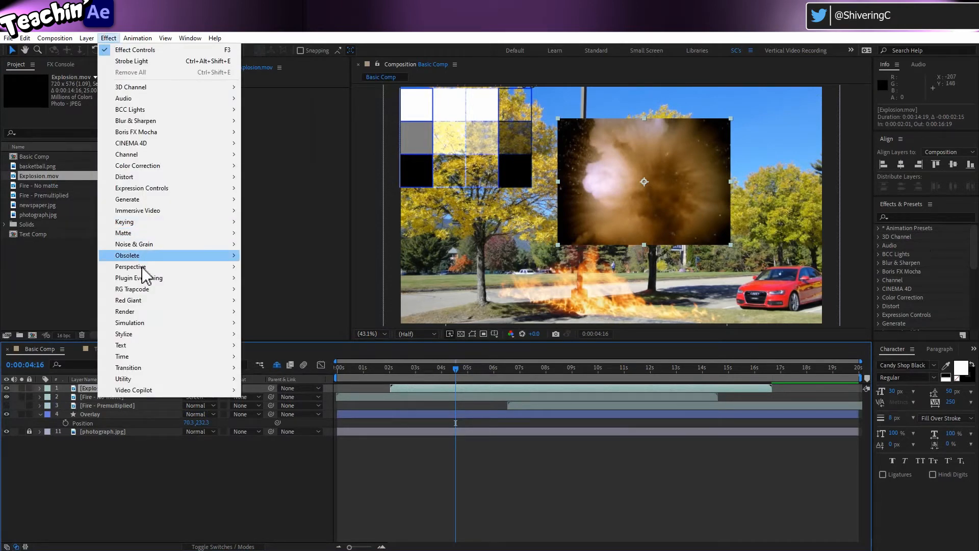
mouse_move(149, 223)
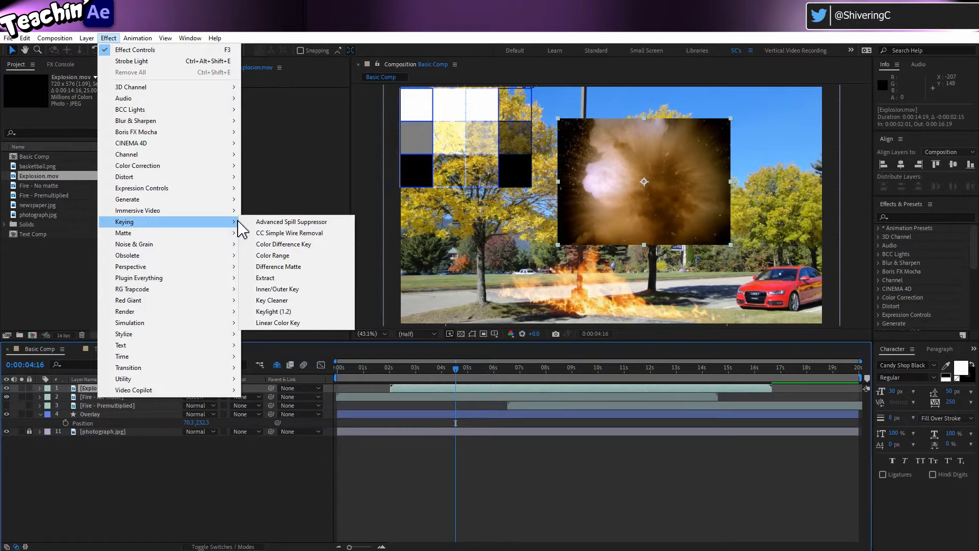
left_click(269, 277)
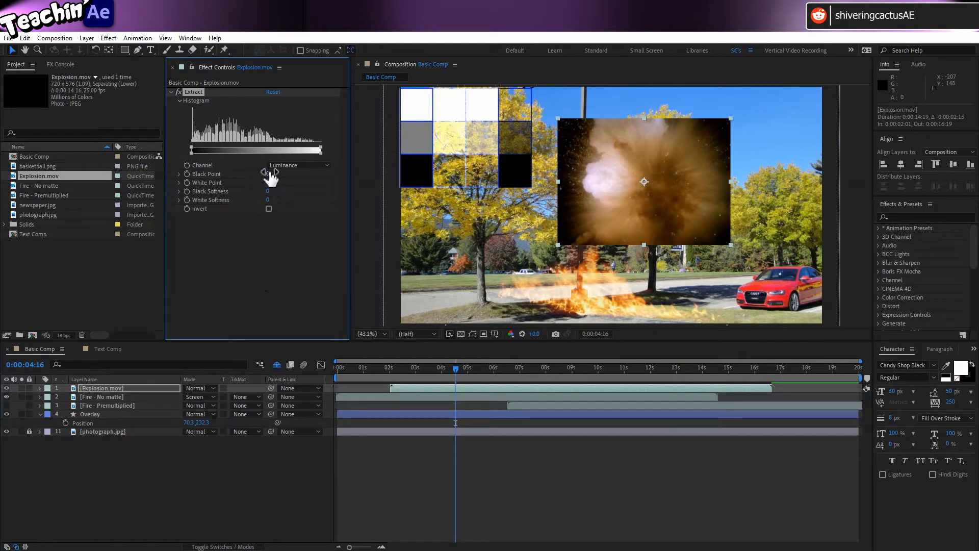
left_click_drag(268, 174, 297, 180)
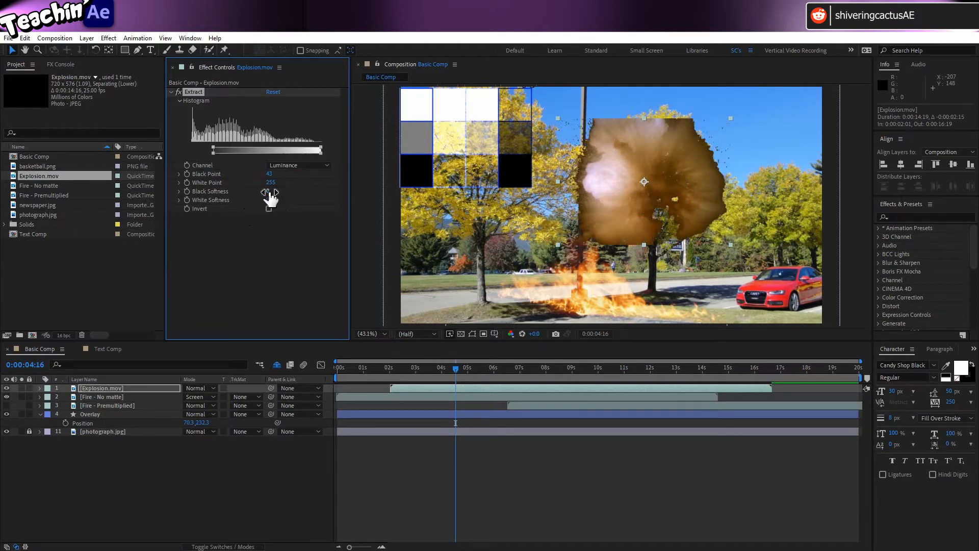
left_click_drag(267, 190, 277, 189)
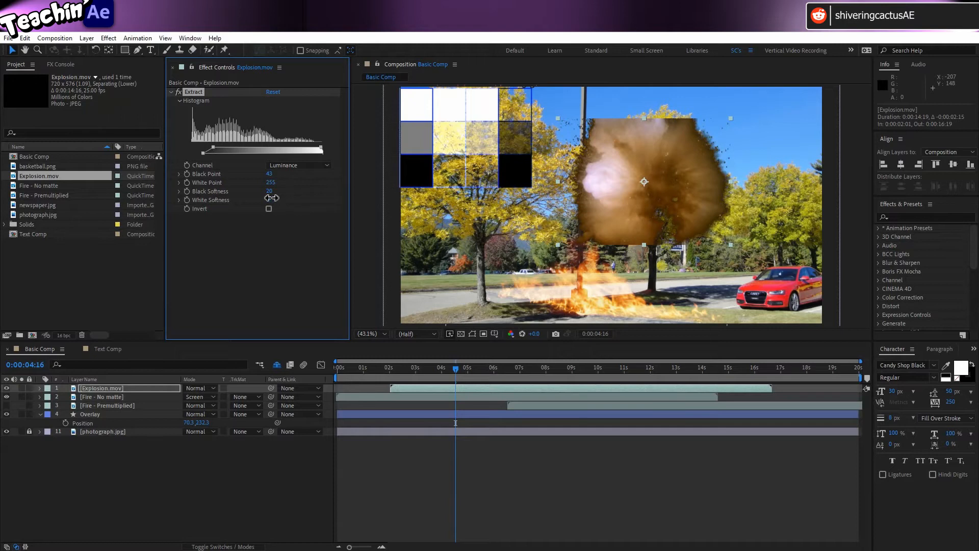
left_click_drag(270, 198, 273, 199)
key("Delete")
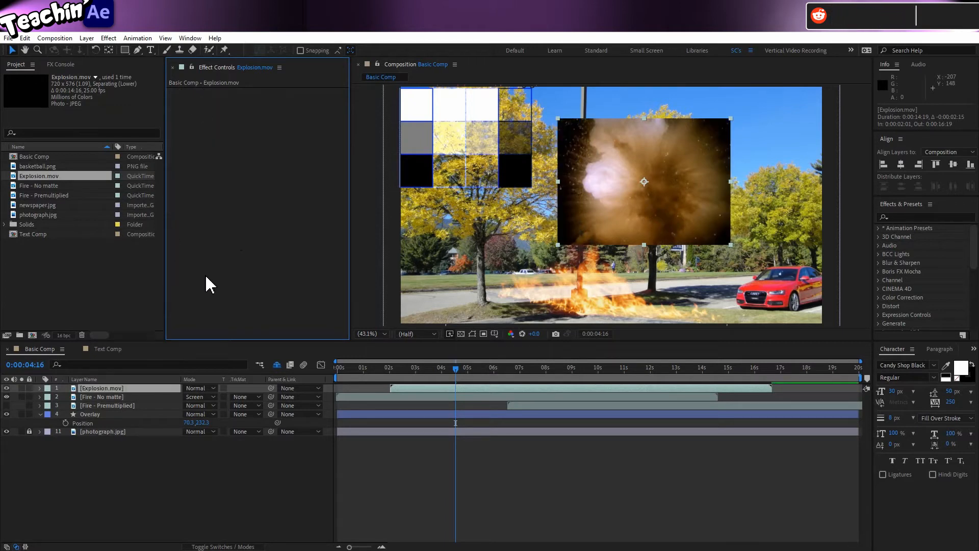
Step: Try Linear Dodge on the Explosion.mov layer, and set its blending mode to Screen
left_click(206, 389)
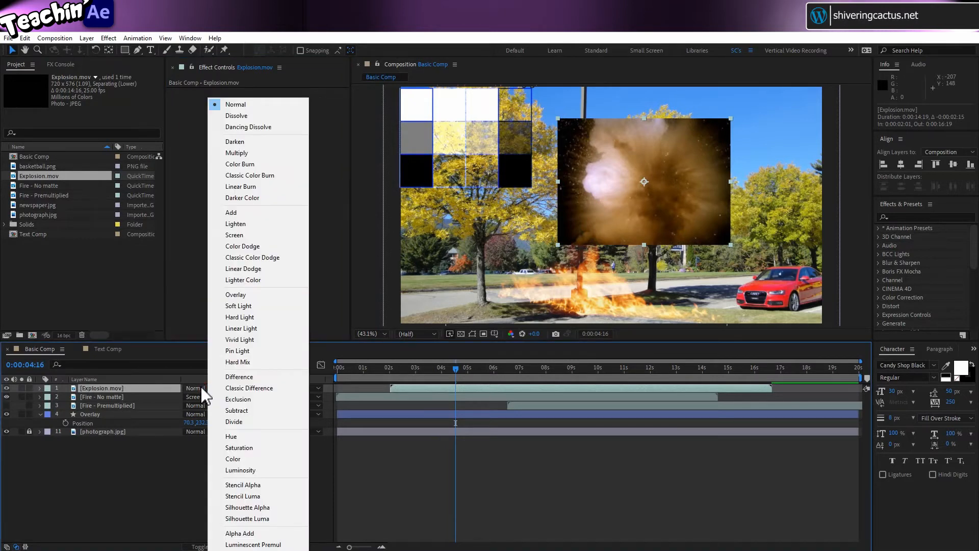
left_click(255, 268)
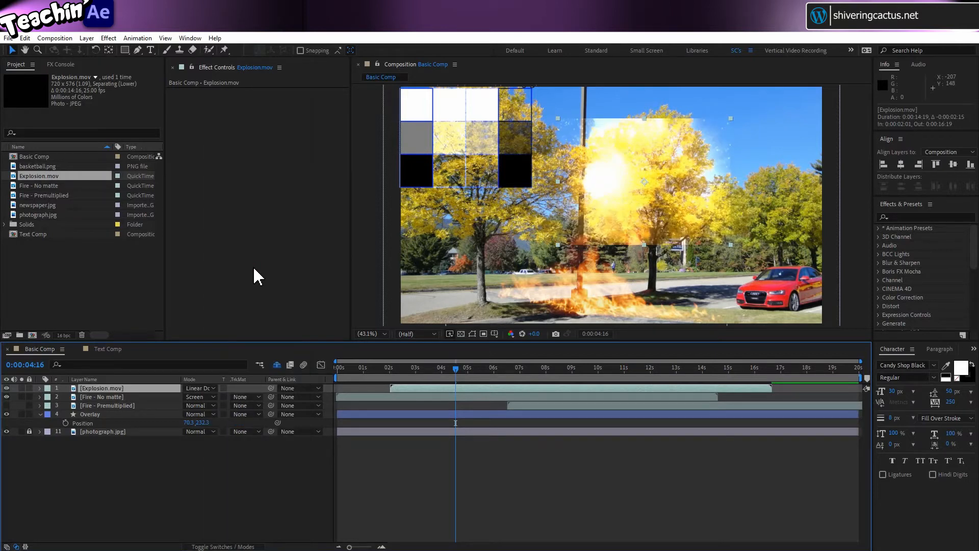
left_click(199, 389)
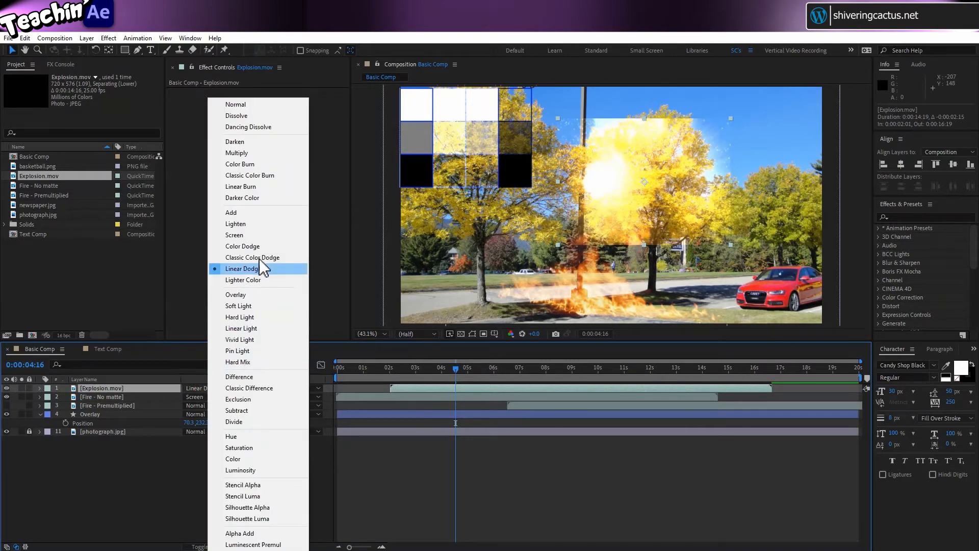
left_click(255, 235)
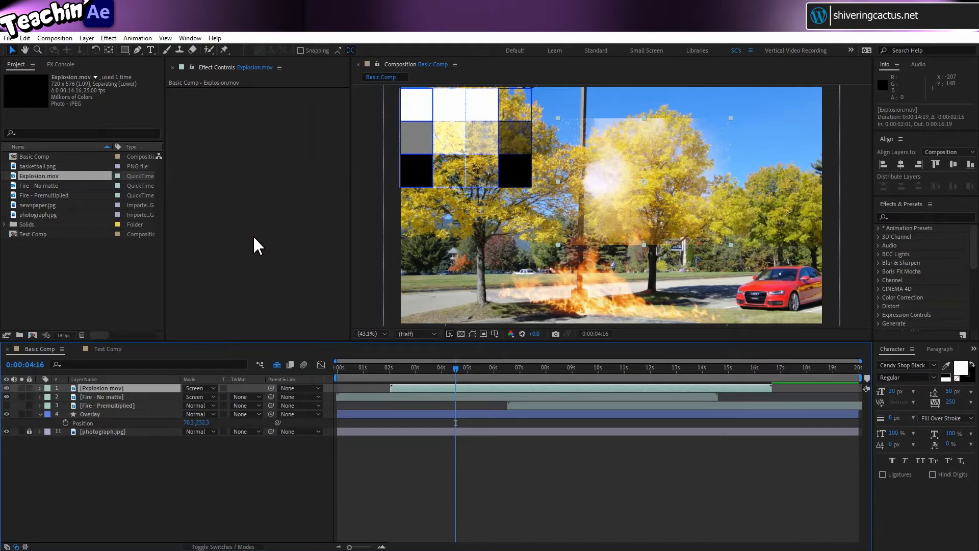
Step: Move the explosion over the sky above the red car, to about 1553.8, 229.9
left_click_drag(640, 204, 740, 159)
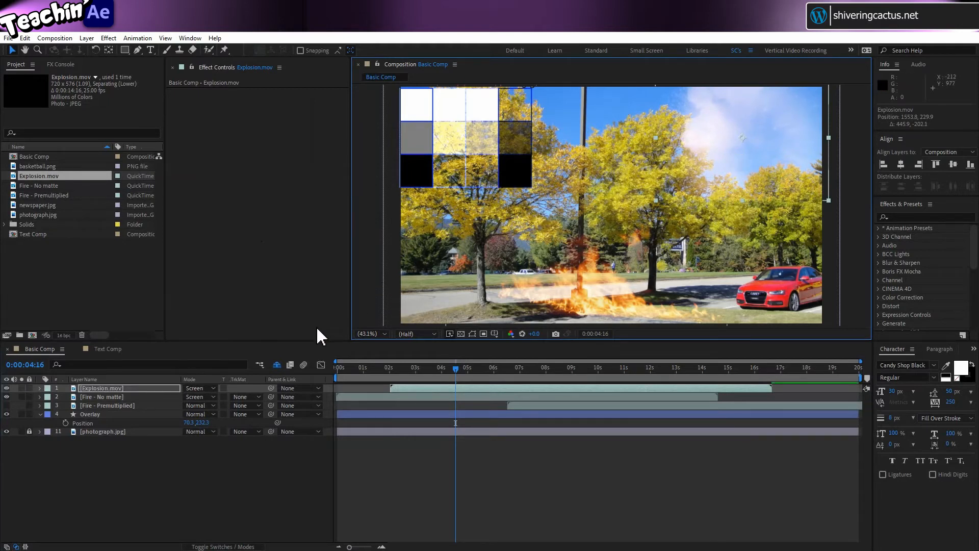
left_click(198, 389)
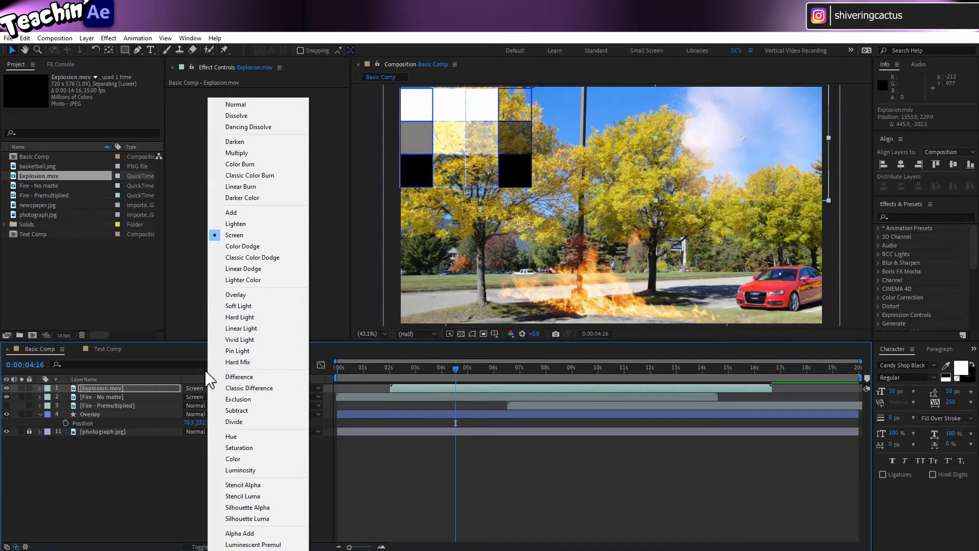
left_click(407, 305)
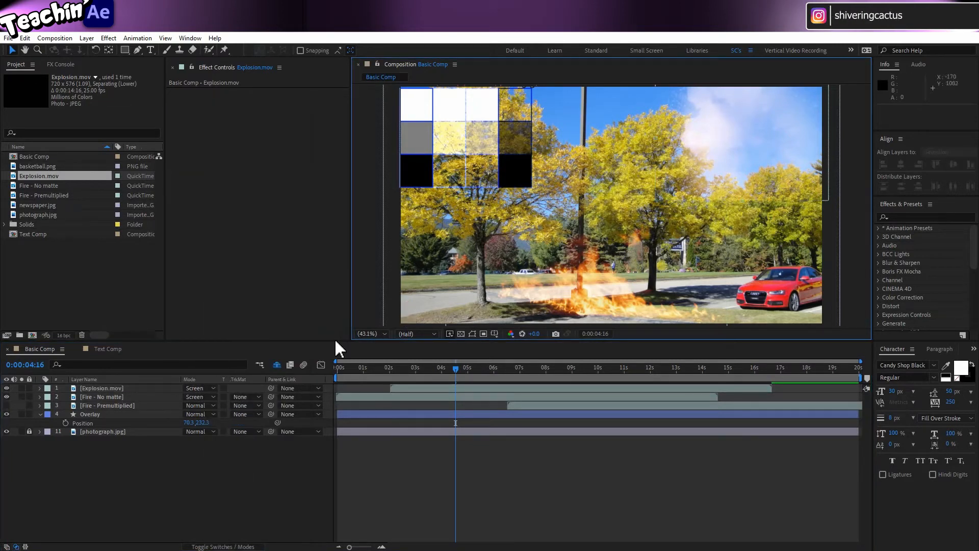
Step: Hide the explosion and fire layers, and add newspaper.jpg over the photo at about 957.7, 600.3
left_click(6, 388)
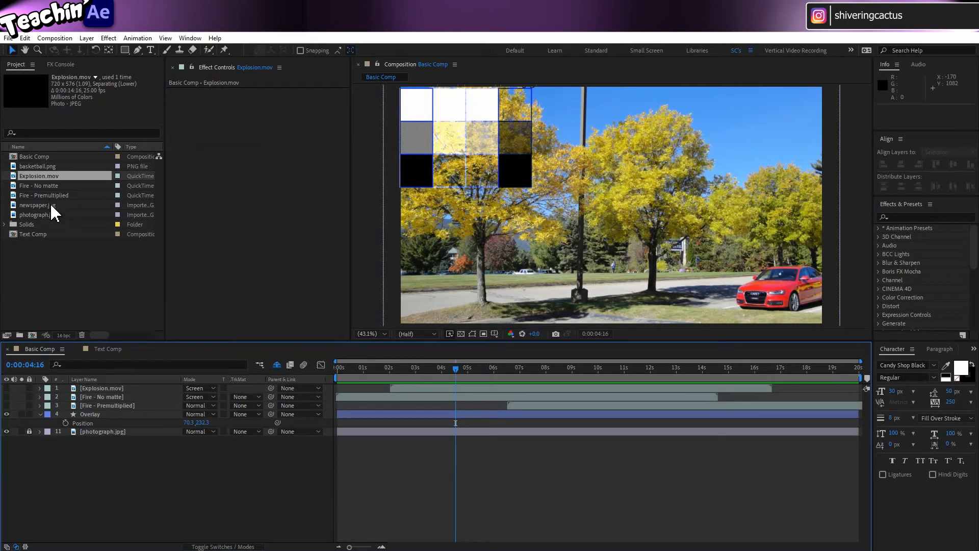
left_click_drag(50, 203, 607, 226)
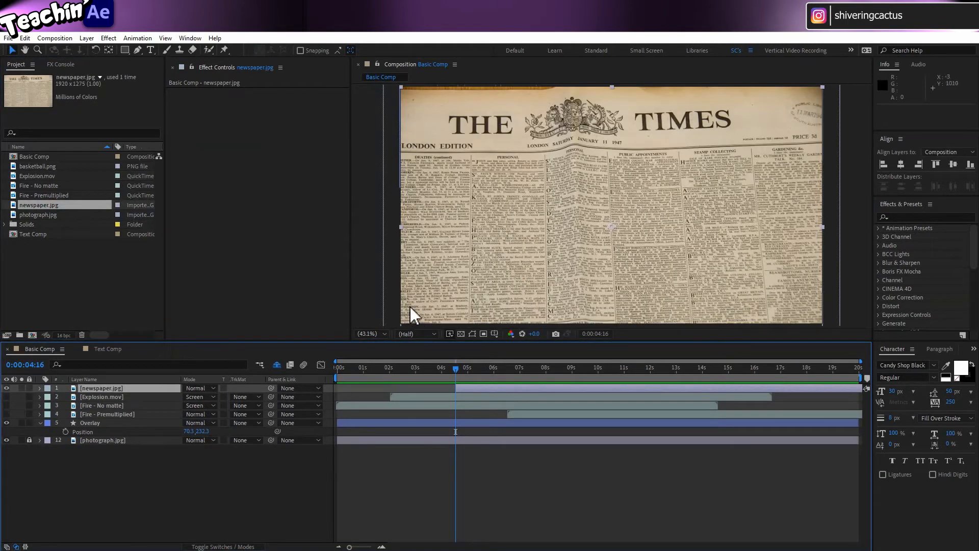
left_click_drag(496, 281, 495, 266)
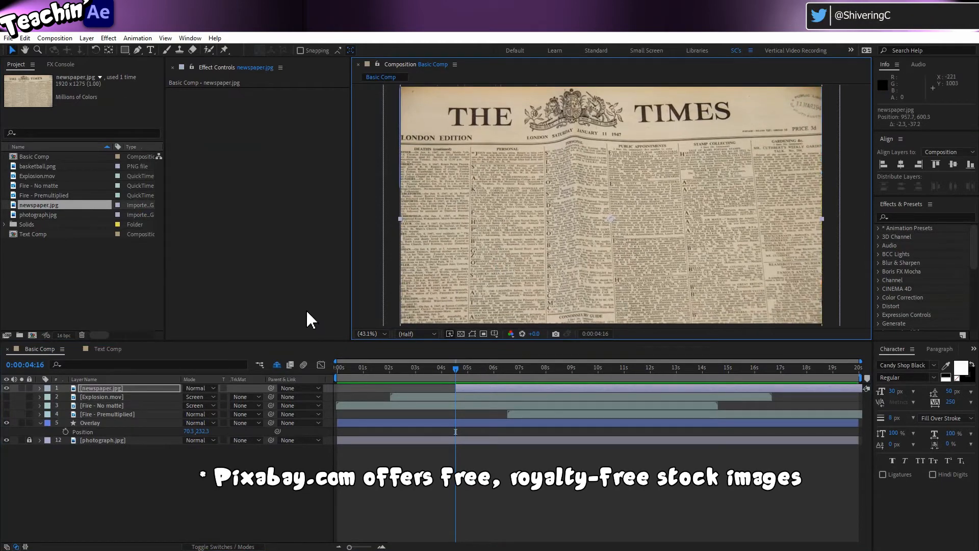
Step: Try the Overlay, Soft Light and Hard Light blending modes on the newspaper.jpg layer
left_click(212, 389)
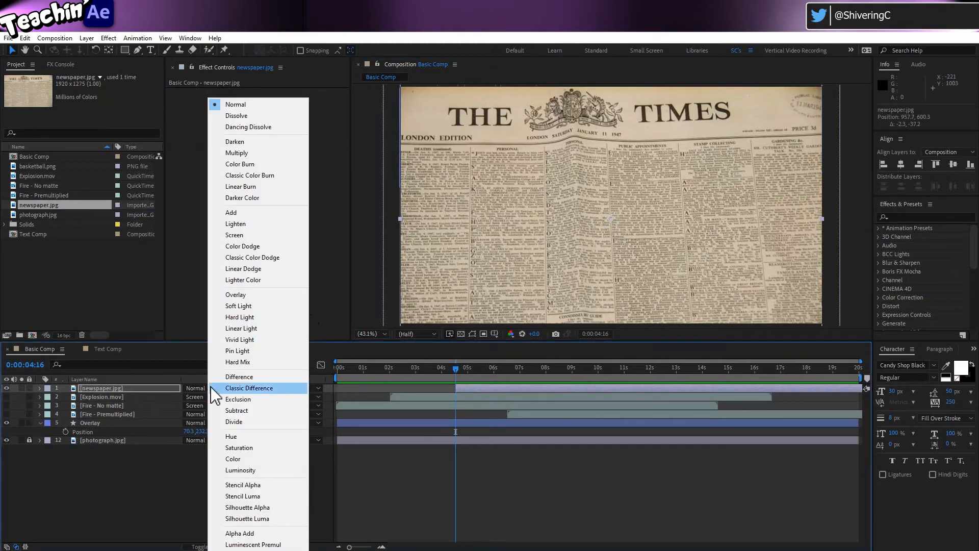
left_click(249, 294)
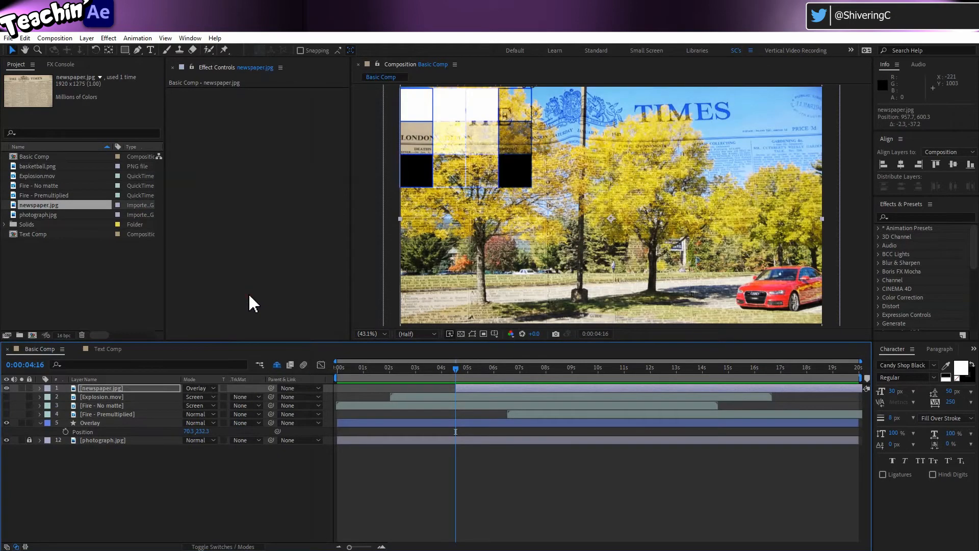
left_click(197, 388)
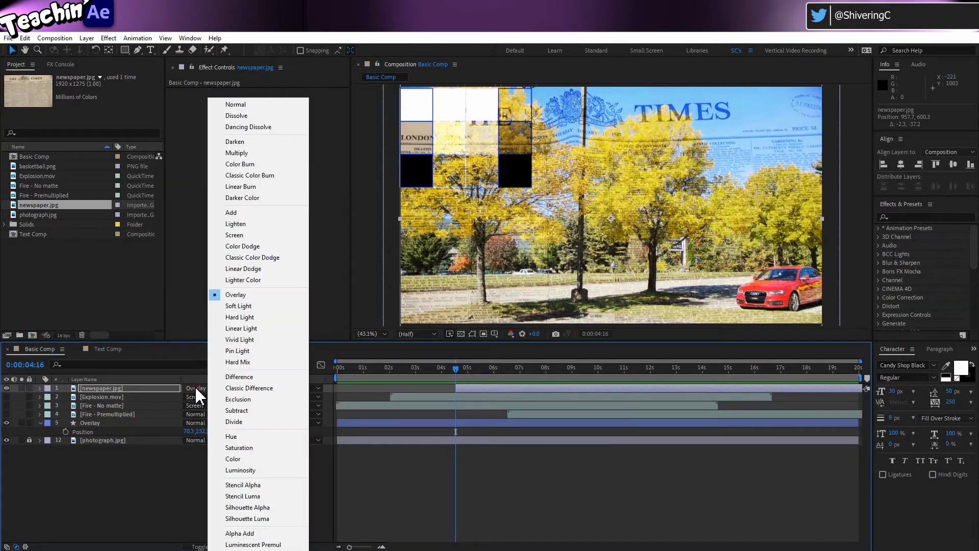
left_click(244, 306)
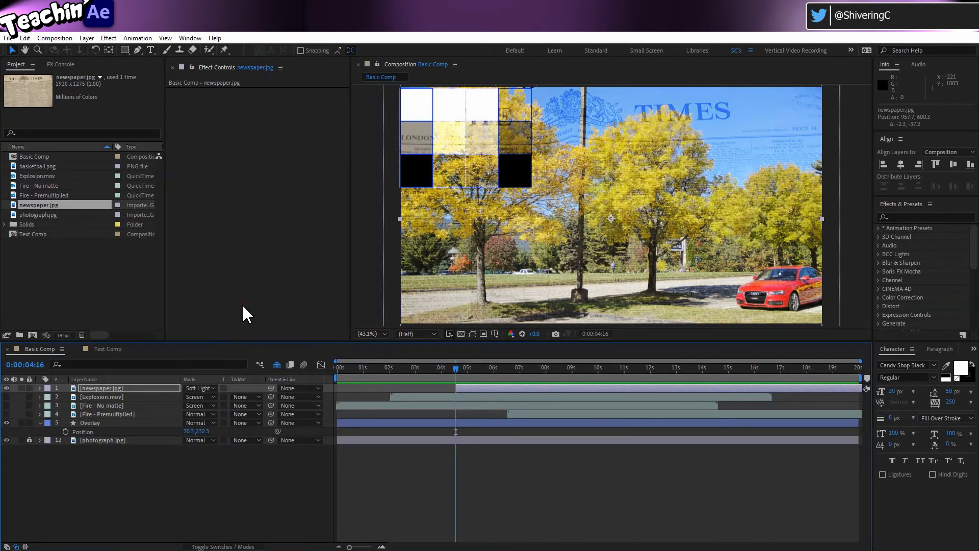
left_click(196, 388)
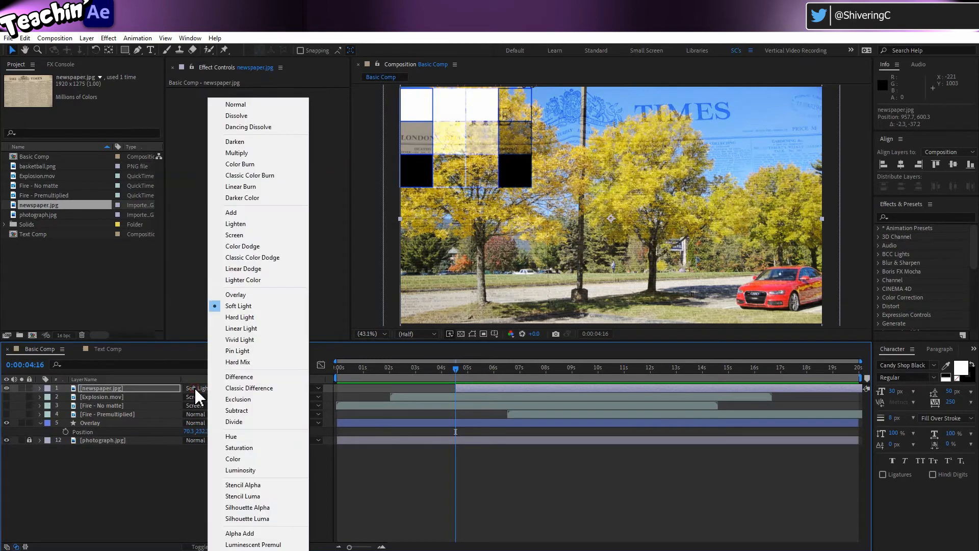
left_click(241, 320)
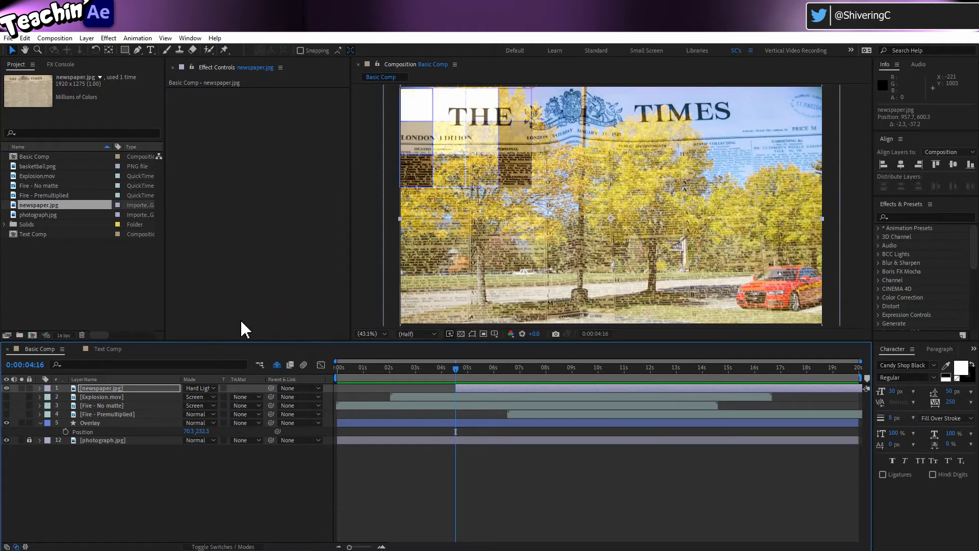
left_click(197, 389)
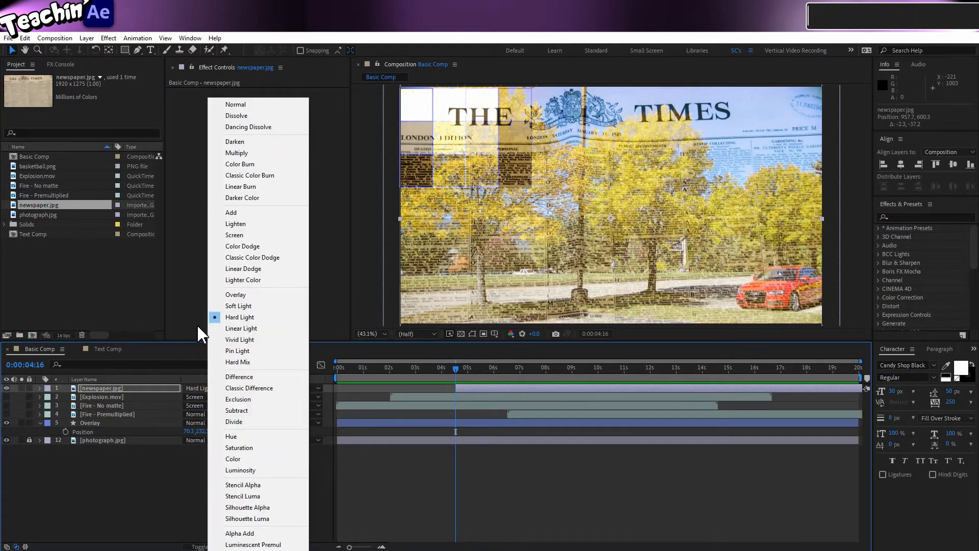
left_click(193, 385)
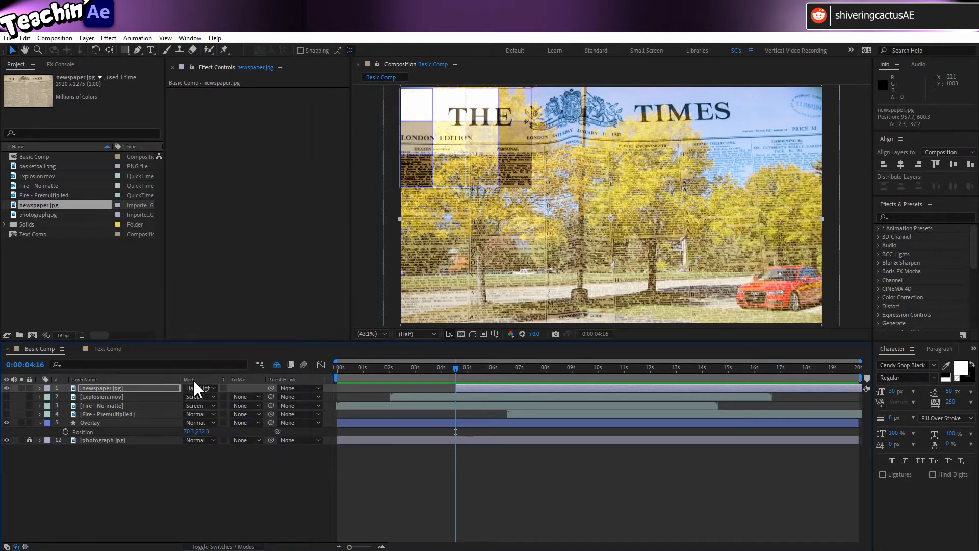
left_click(194, 385)
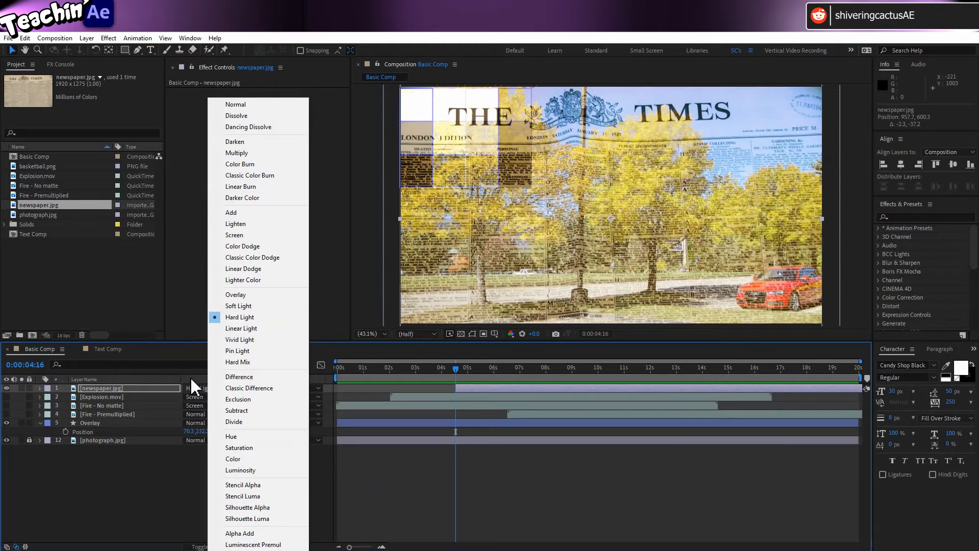
left_click(199, 387)
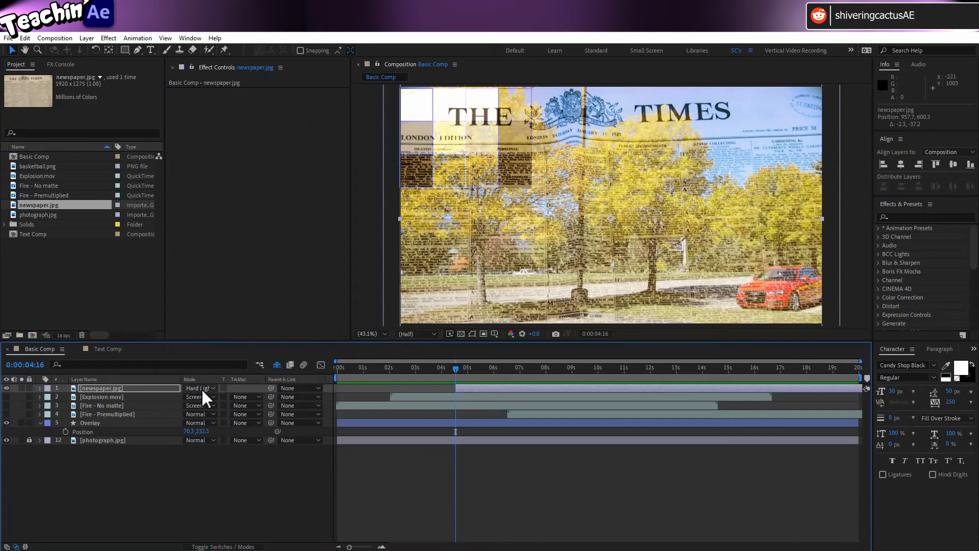
Step: Compare Multiply, Darken and Color Burn on the newspaper.jpg layer, and set its blending mode to Multiply
left_click(204, 396)
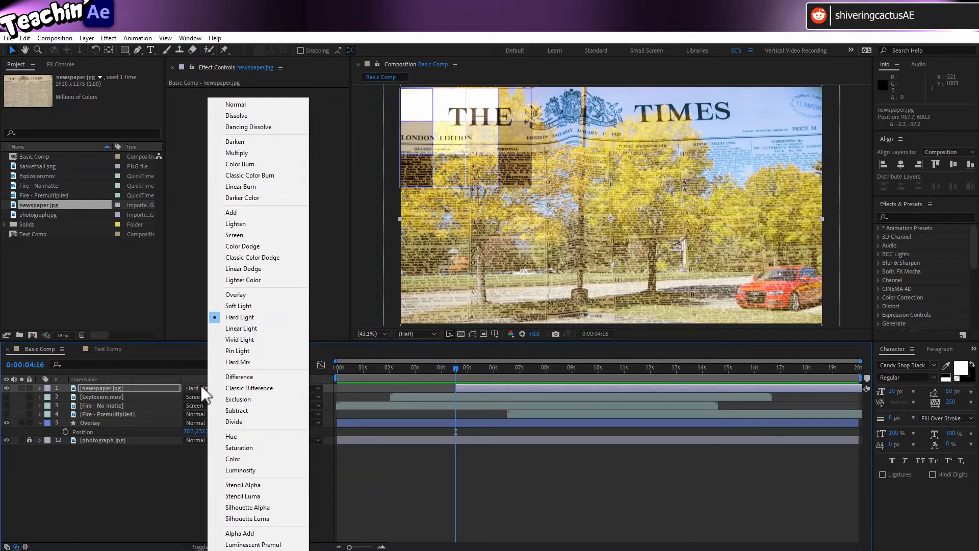
left_click(244, 153)
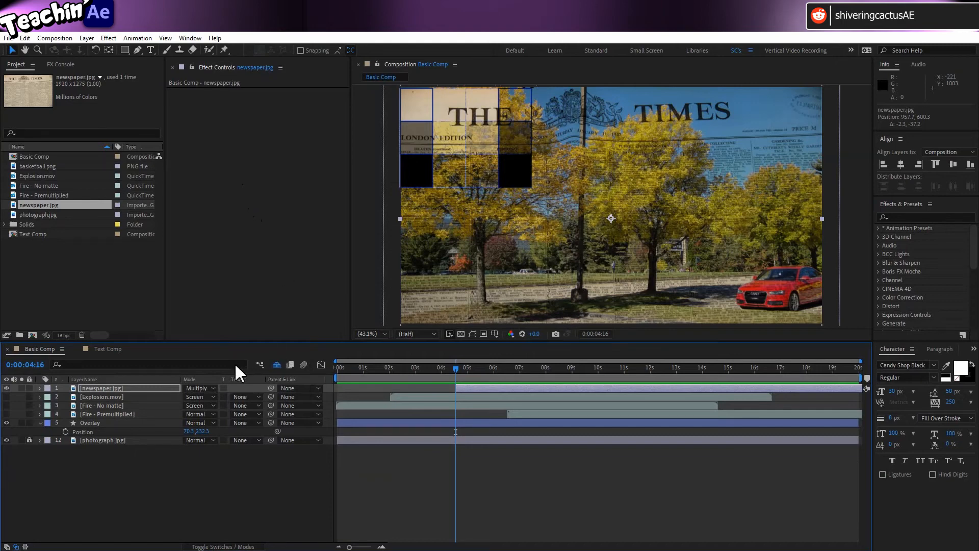
left_click(207, 390)
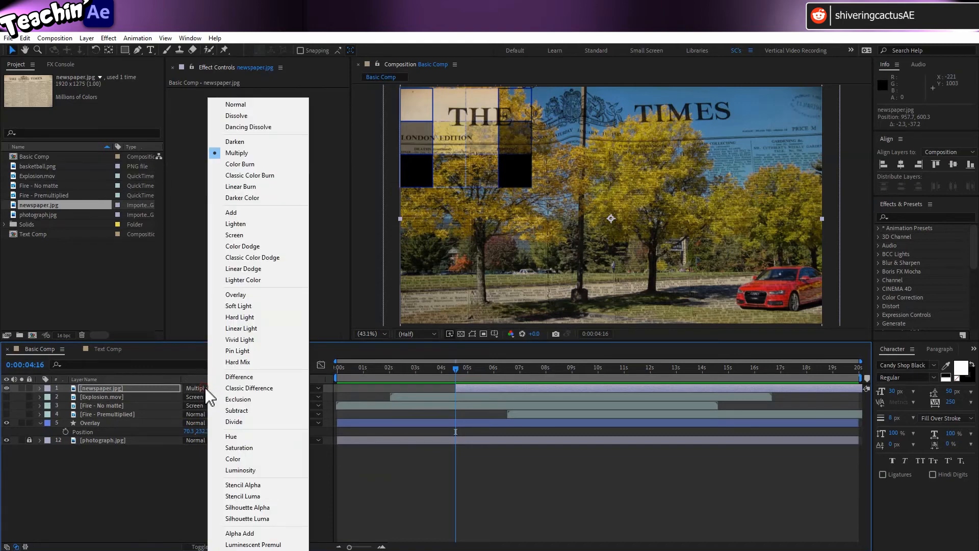
left_click(262, 143)
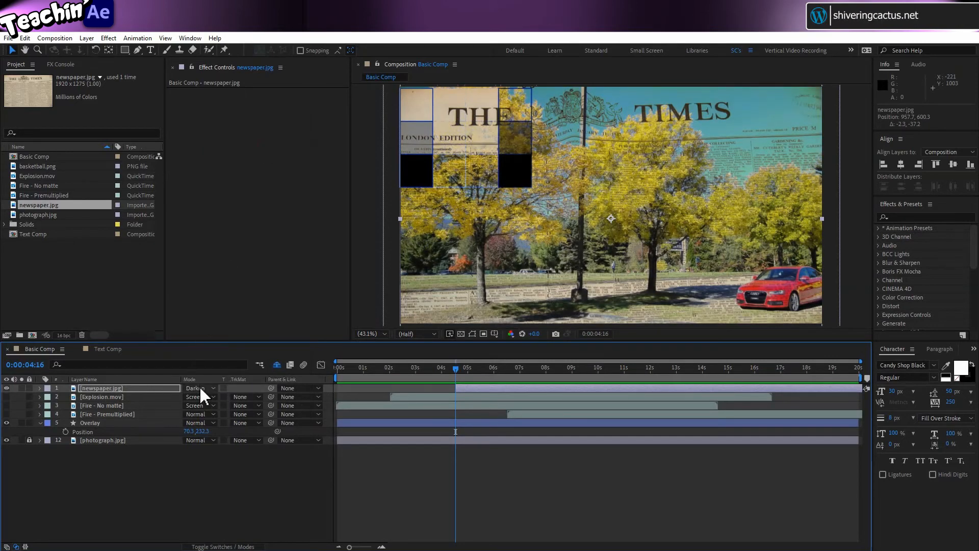
left_click(200, 388)
left_click(270, 164)
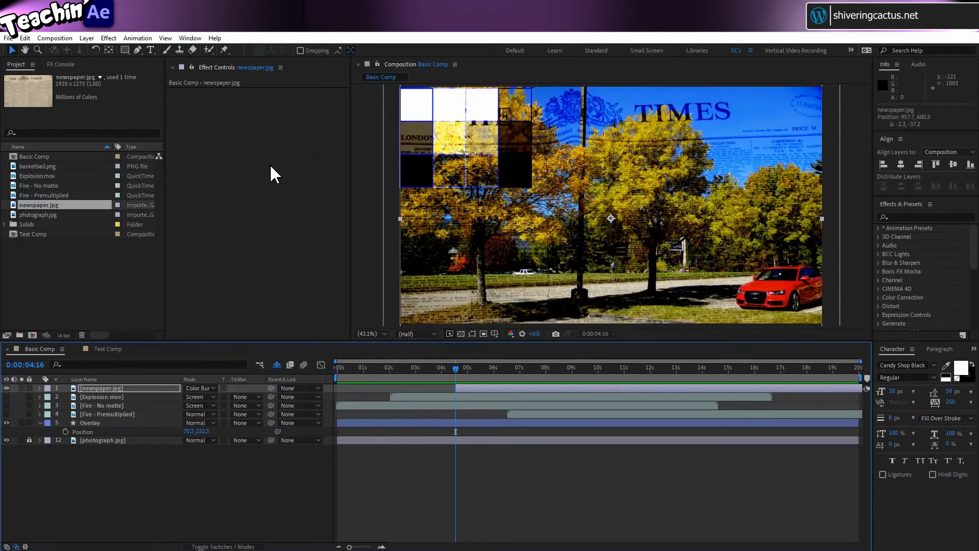
left_click(200, 388)
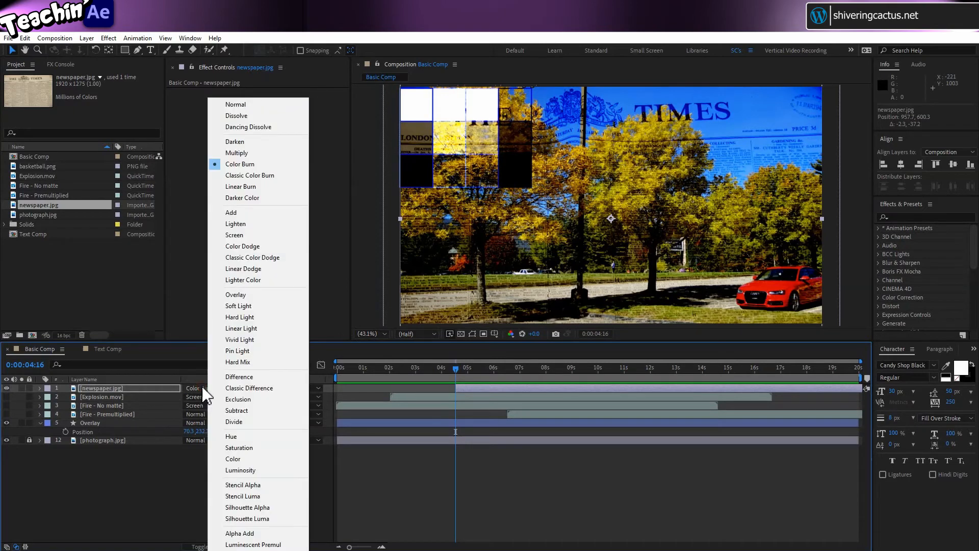
left_click(238, 153)
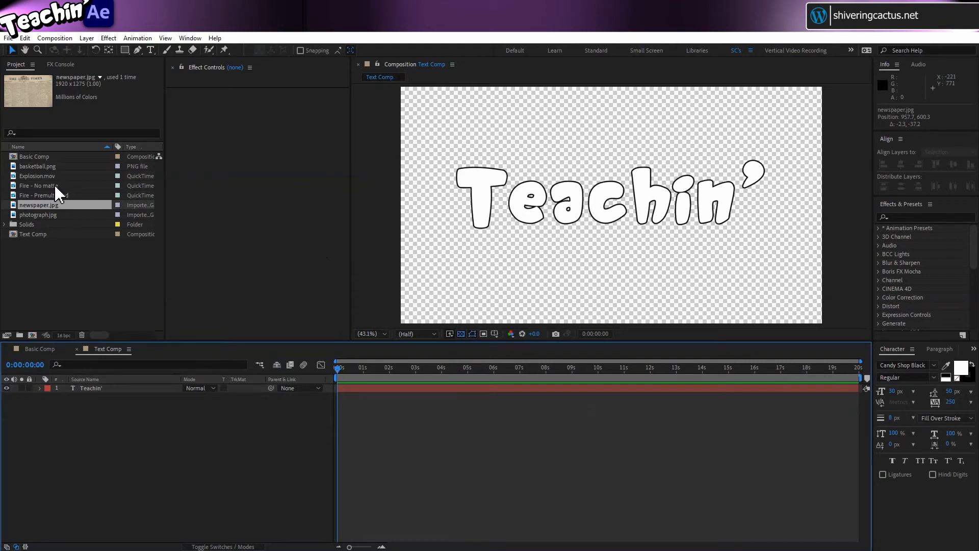
Step: Add the Fire - No matte clip to Text Comp and, at 0:00:04:12, enlarge it to nearly fill the frame
left_click_drag(54, 185, 589, 245)
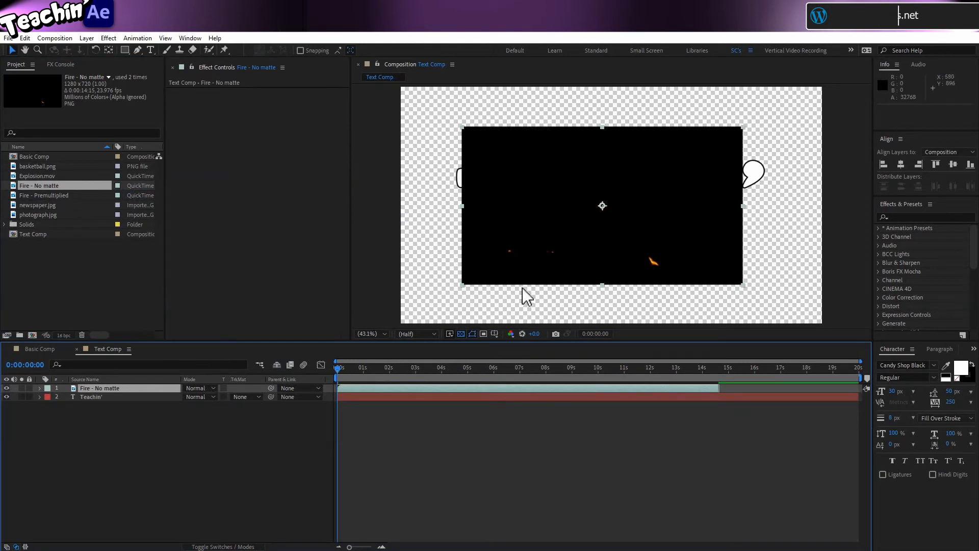
left_click_drag(338, 369, 452, 366)
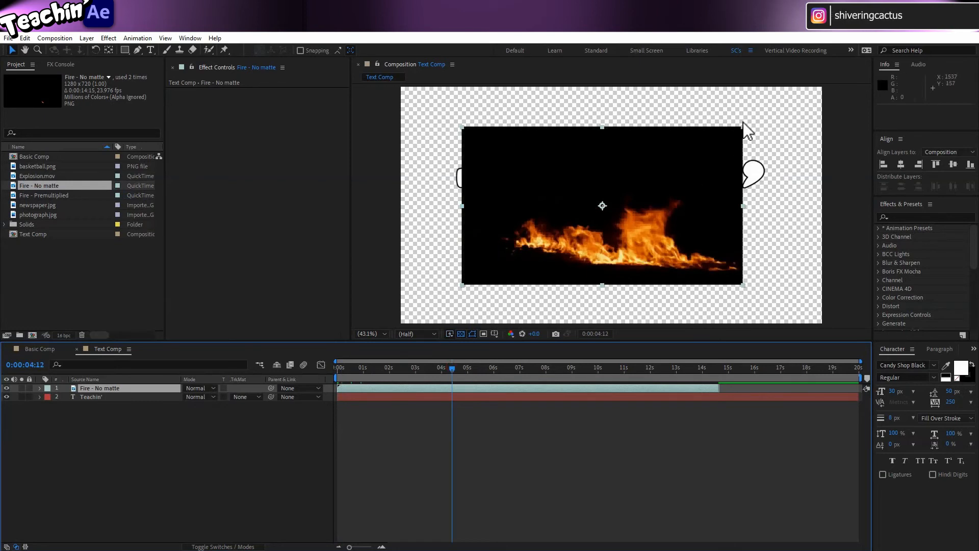
left_click_drag(743, 126, 796, 102)
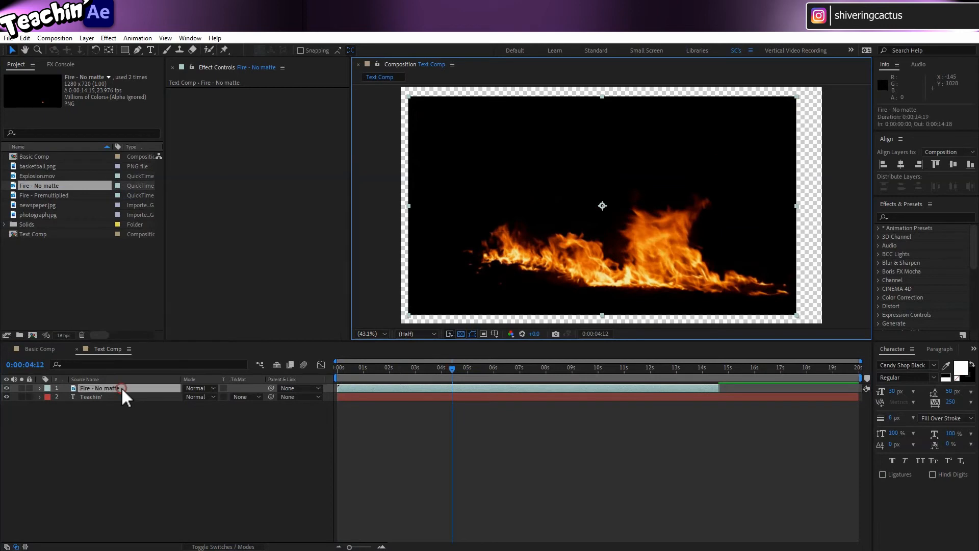
Step: Place the Fire - No matte layer beneath the Teachin' text and use the text as its Alpha Matte
left_click_drag(122, 387, 121, 404)
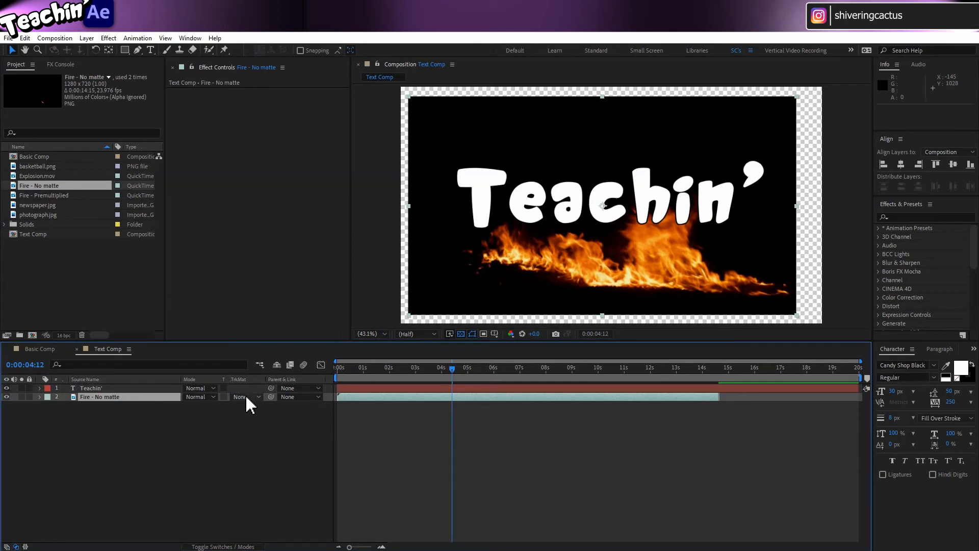
left_click(258, 397)
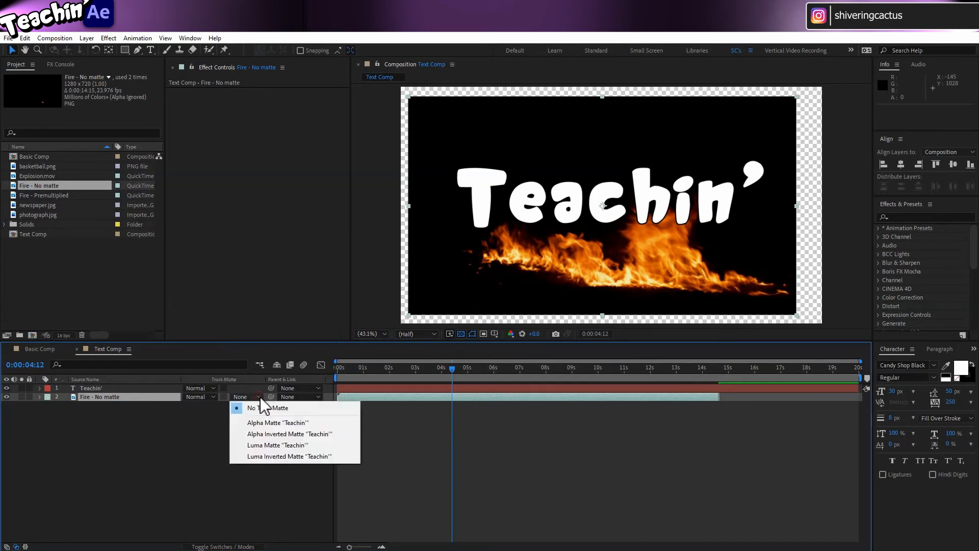
left_click(263, 422)
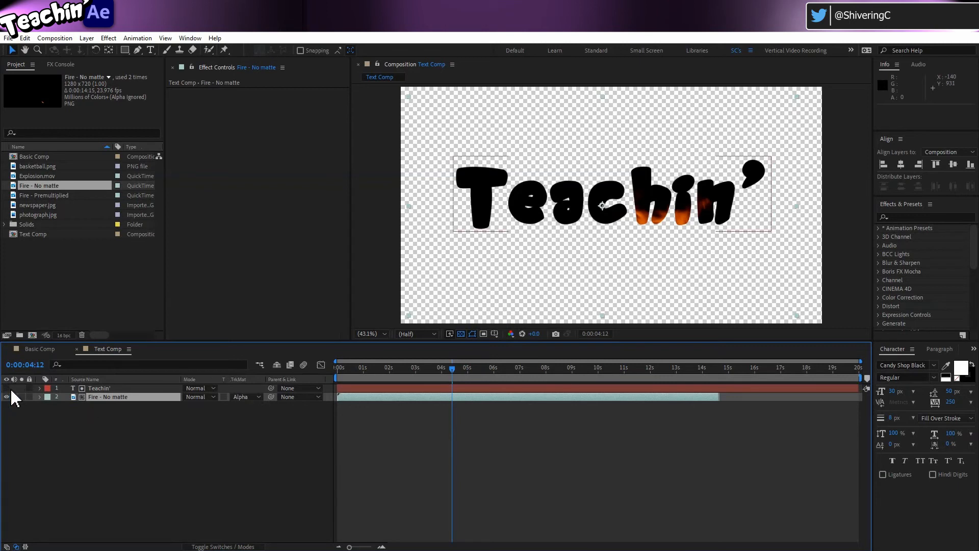
Step: Reposition the fire layer to about 764.1, 271.7 so its flames fill the Teachin' lettering, and deselect it
left_click_drag(637, 264, 596, 201)
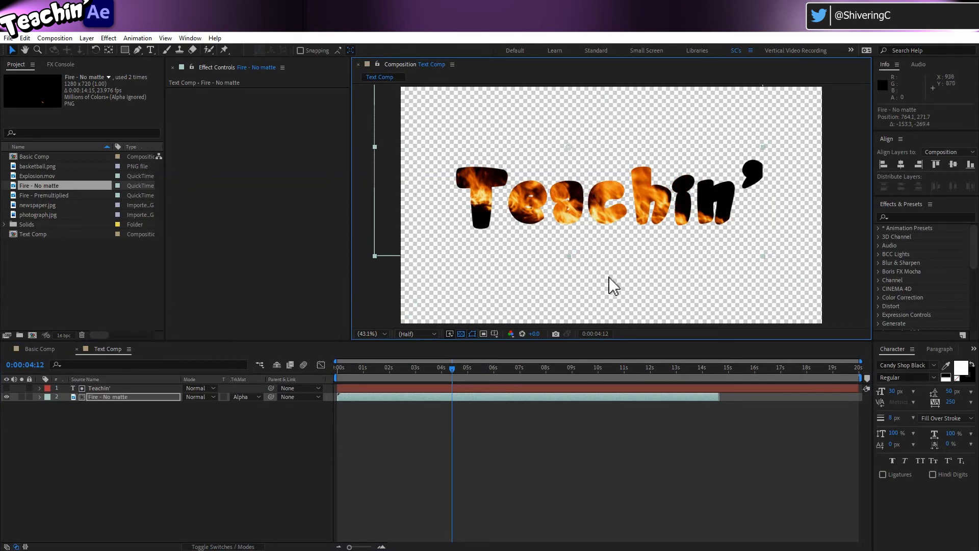
left_click(611, 274)
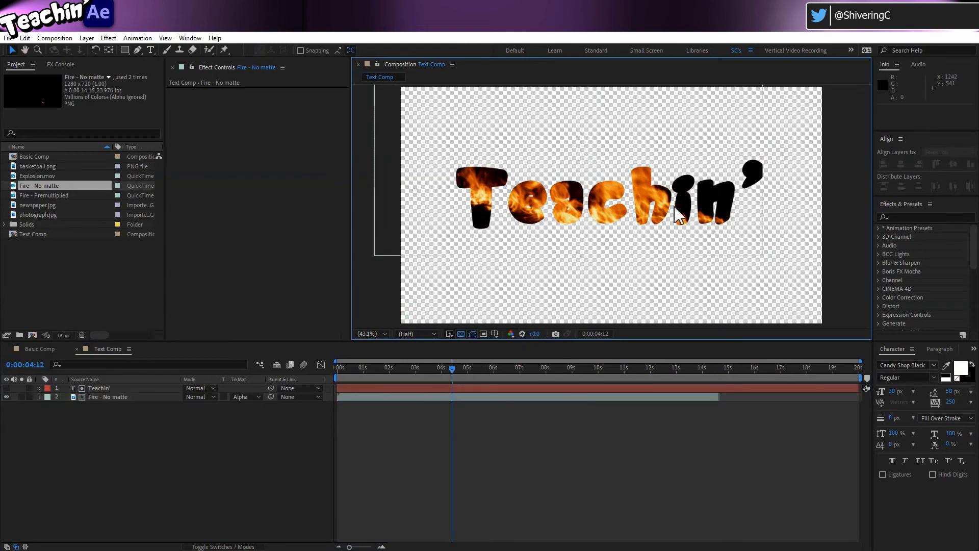
Step: Shorten the Teachin' text layer to read Teach' by deleting the letters "in" before the apostrophe
left_click(100, 388)
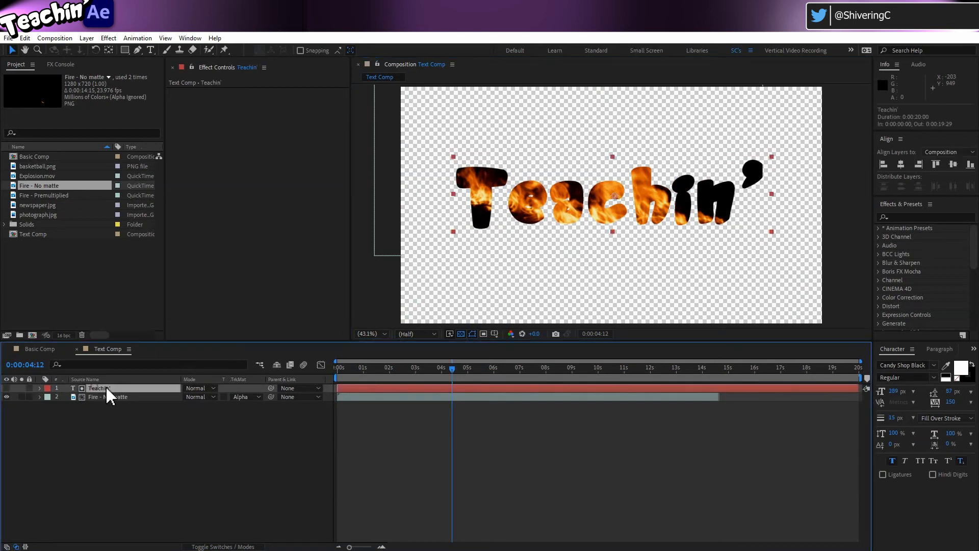
double_click(706, 211)
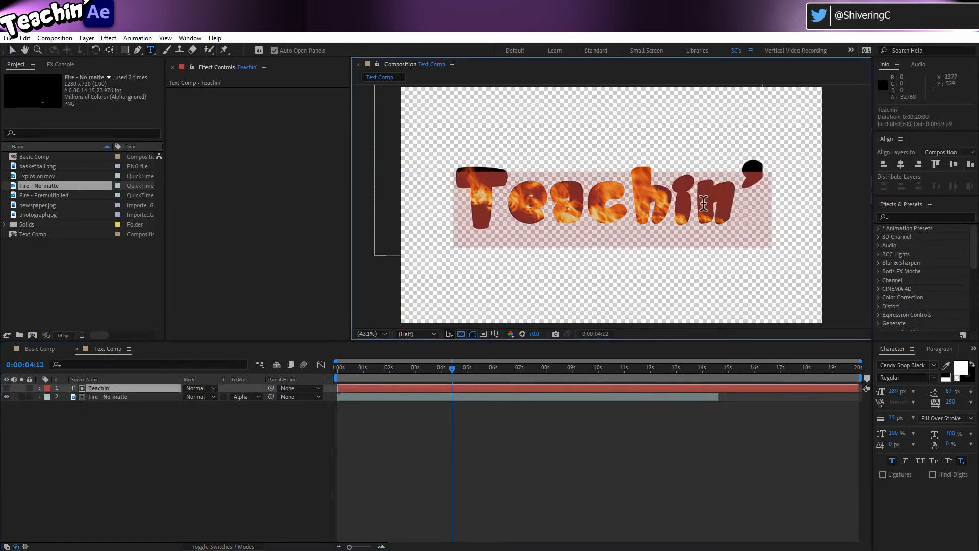
left_click(730, 208)
key("BackSpace")
key("BackSpace")
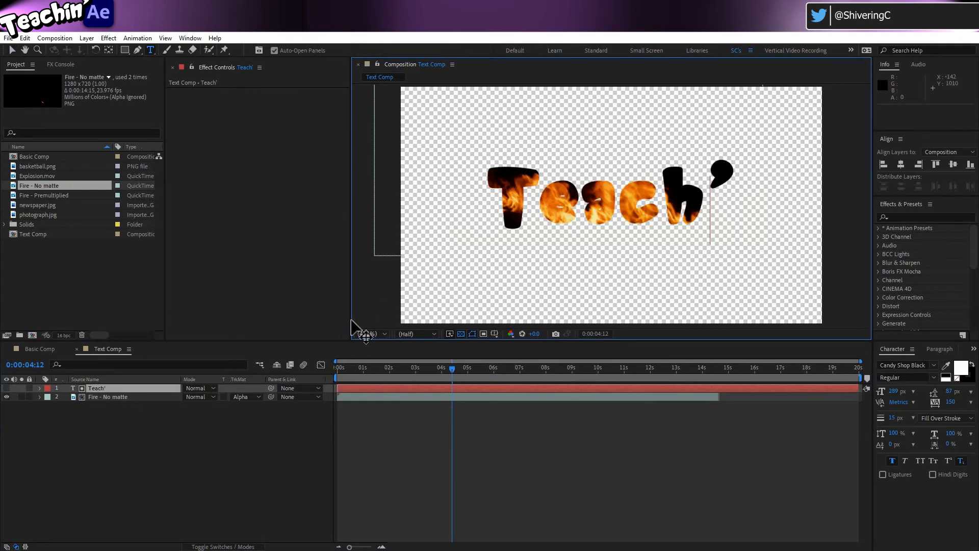
Step: Try Alpha Inverted Matte and Luma Matte from the Teach' text on the Fire - No matte layer
left_click(258, 397)
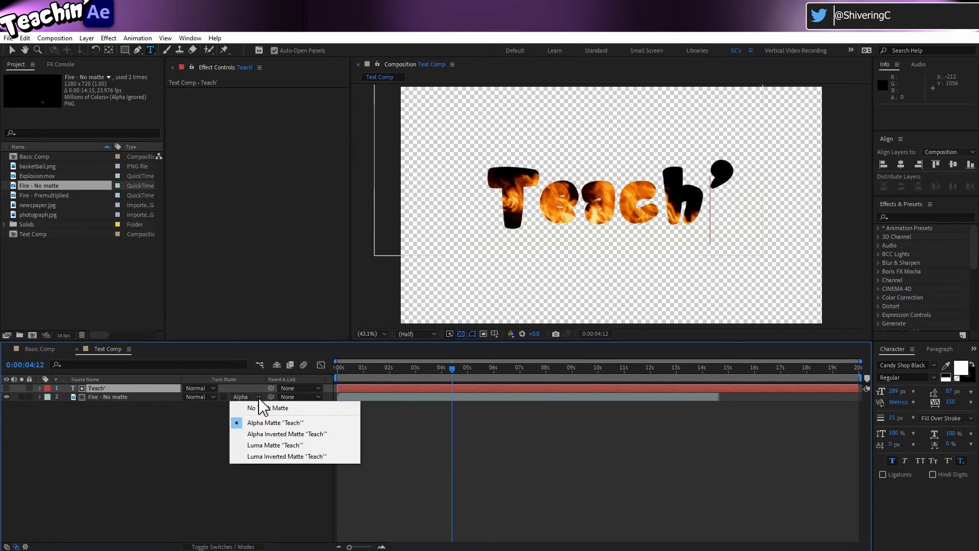
left_click(330, 434)
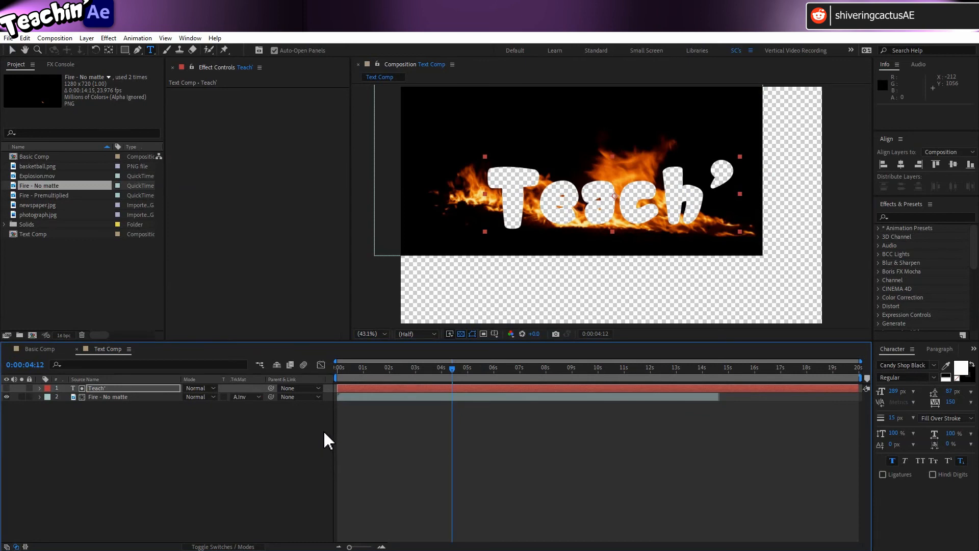
left_click(259, 396)
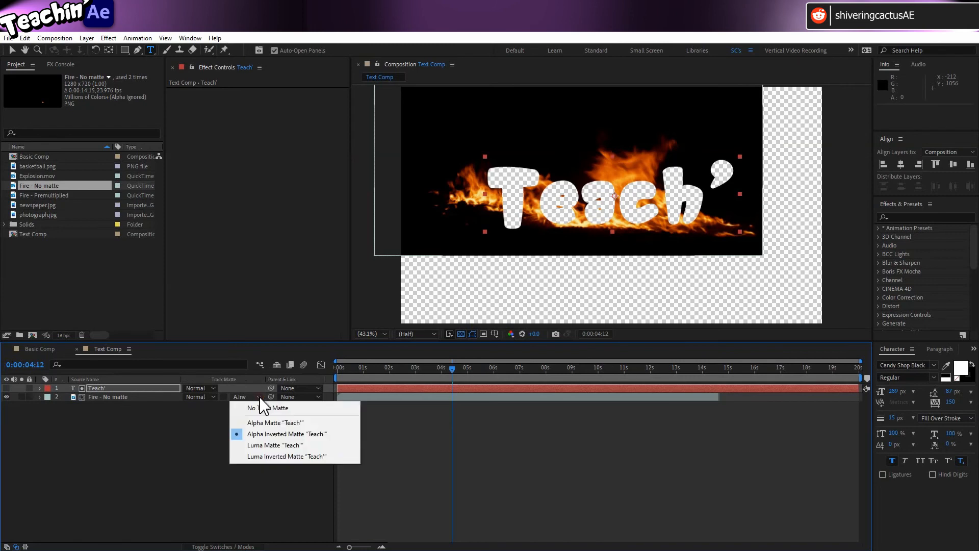
left_click(276, 446)
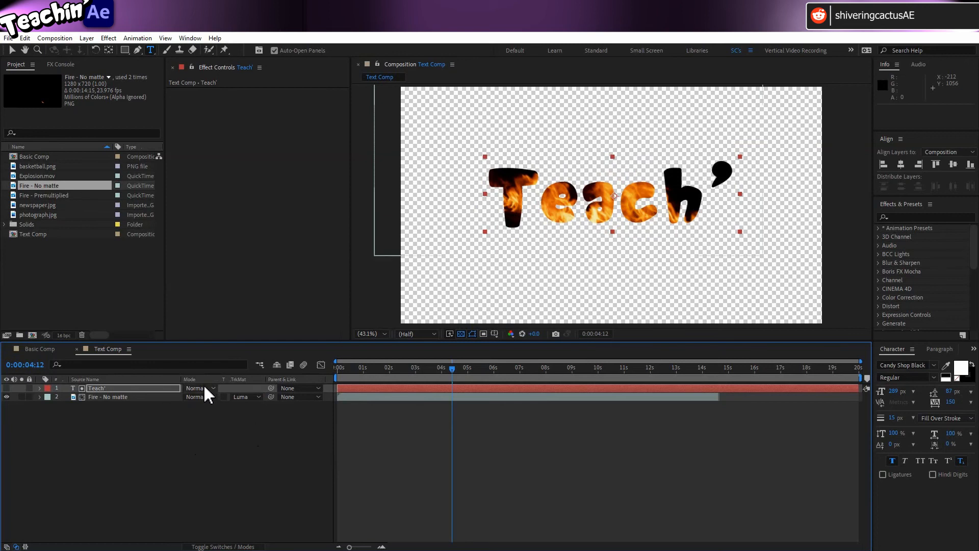
left_click(198, 396)
left_click(239, 412)
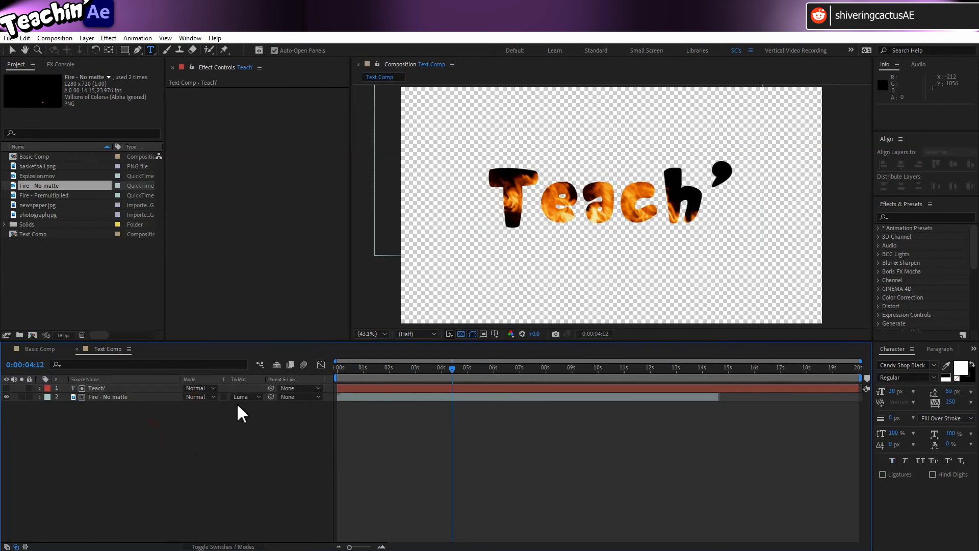
Step: Remove the track matte from the Fire - No matte layer and move the layer above the Teach' text
left_click(244, 397)
left_click(255, 406)
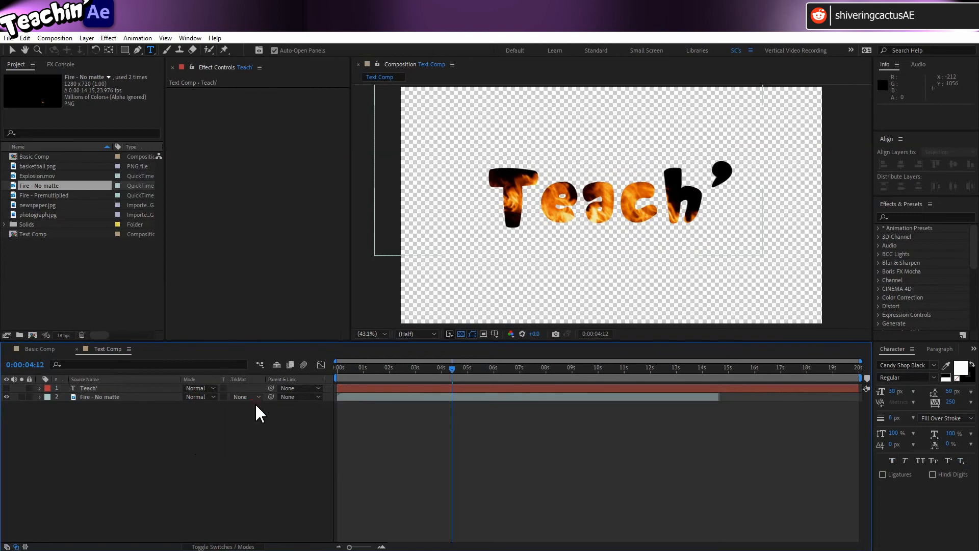
left_click_drag(105, 396, 106, 384)
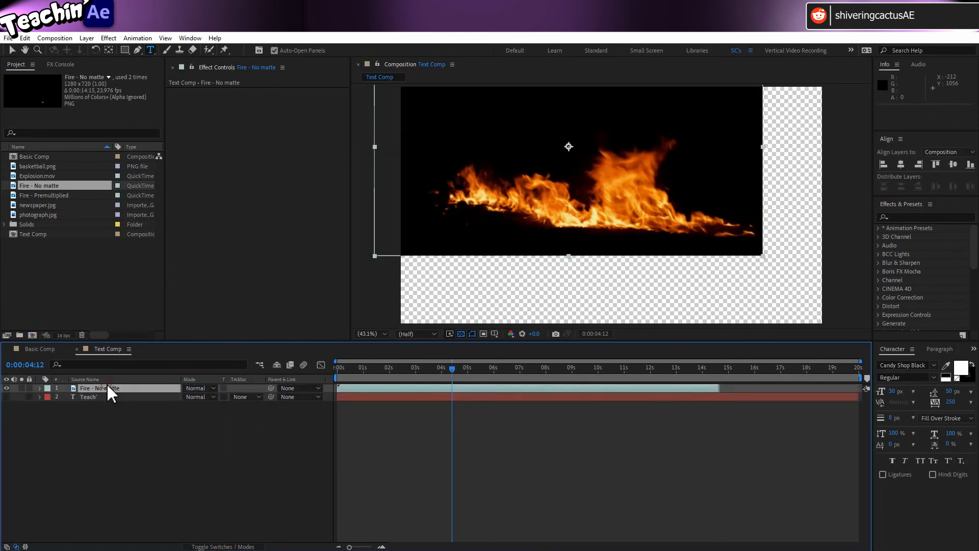
Step: Set the Teach' text to use Fire - No matte as its Luma Matte, and make the text layer visible
left_click(259, 397)
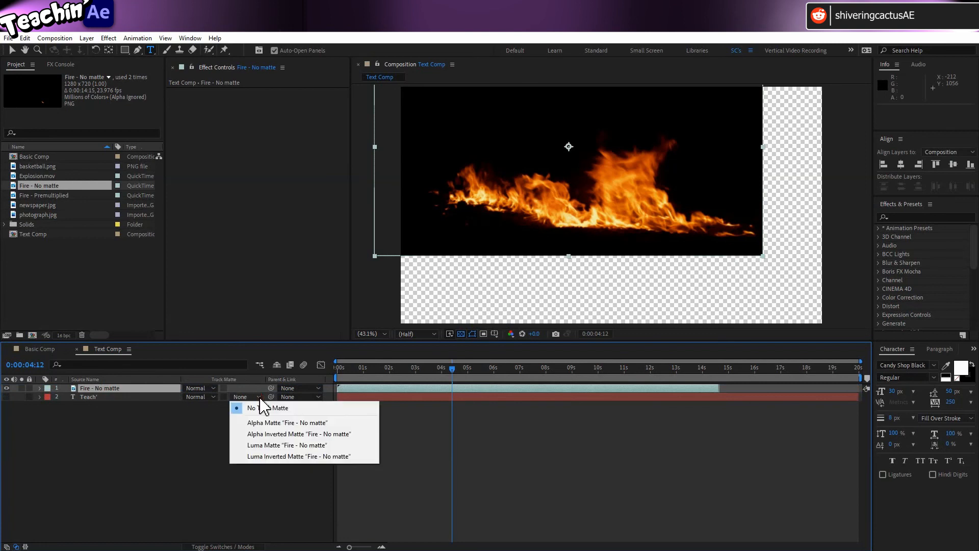
left_click(266, 444)
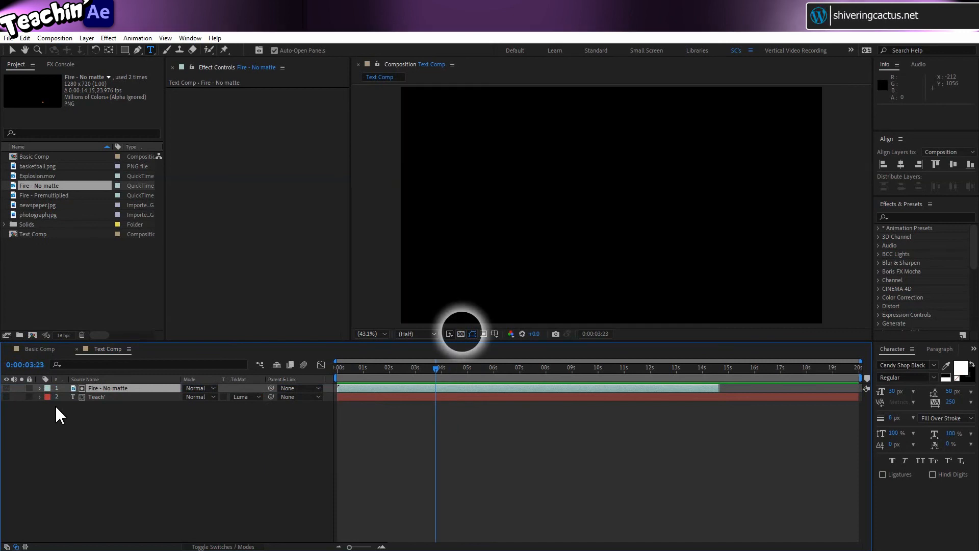
left_click(6, 397)
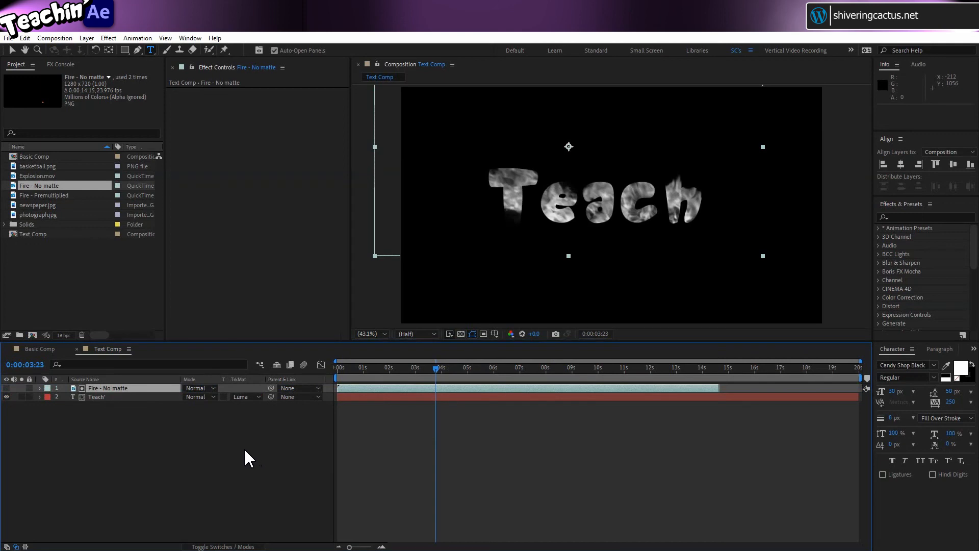
Step: At 0:00:04:06, change the Teach' text's fill colour to bright green, 56FF0C, and play the preview
left_click_drag(437, 368, 451, 368)
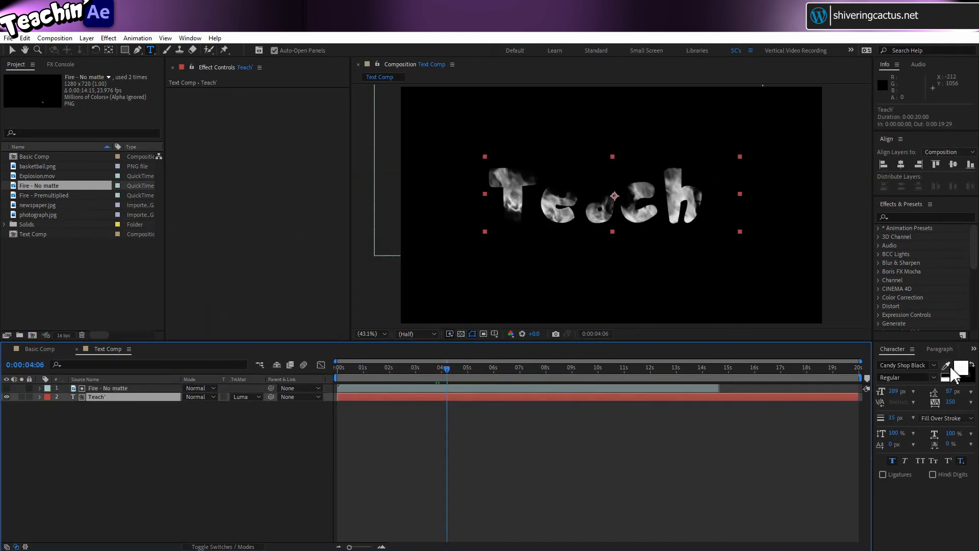
left_click(958, 367)
left_click_drag(169, 219, 102, 218)
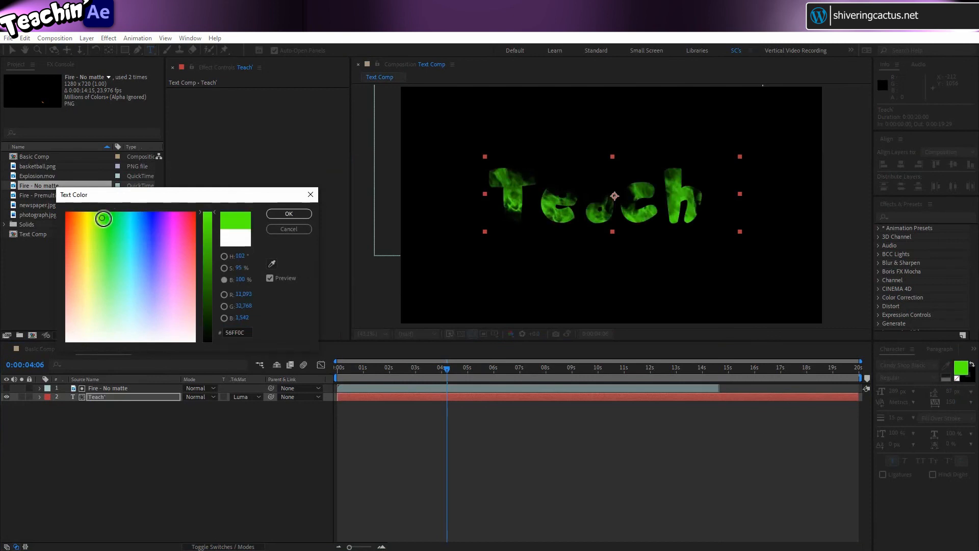
left_click(288, 214)
key("space")
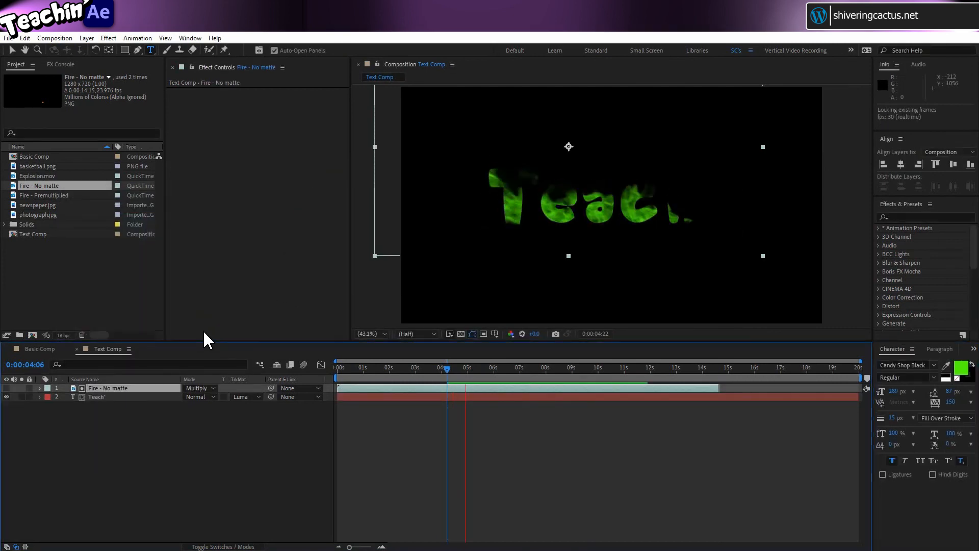